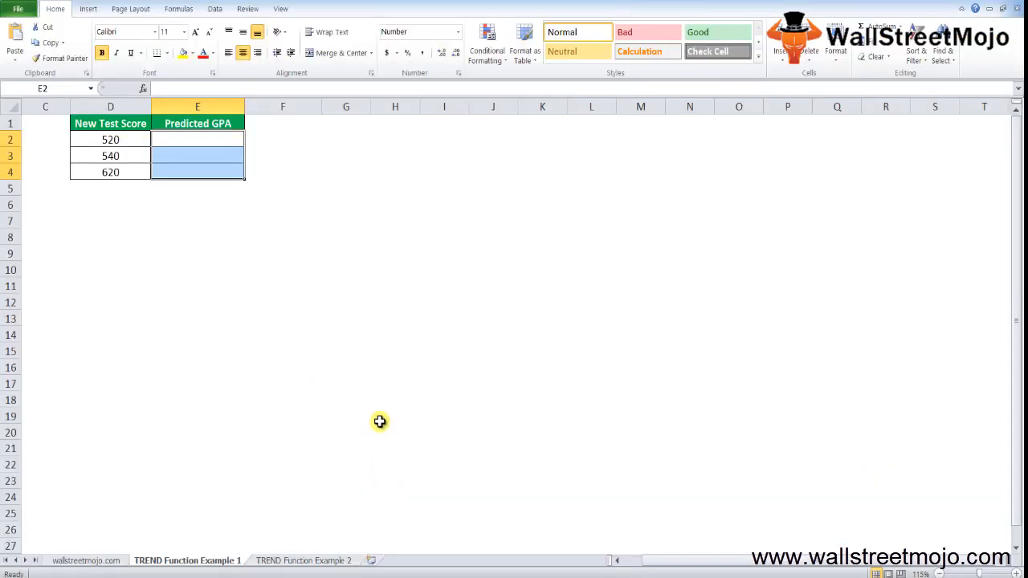
Step: Enter the note "Statistical function" in cell E8, below the Predicted GPA table
click(266, 337)
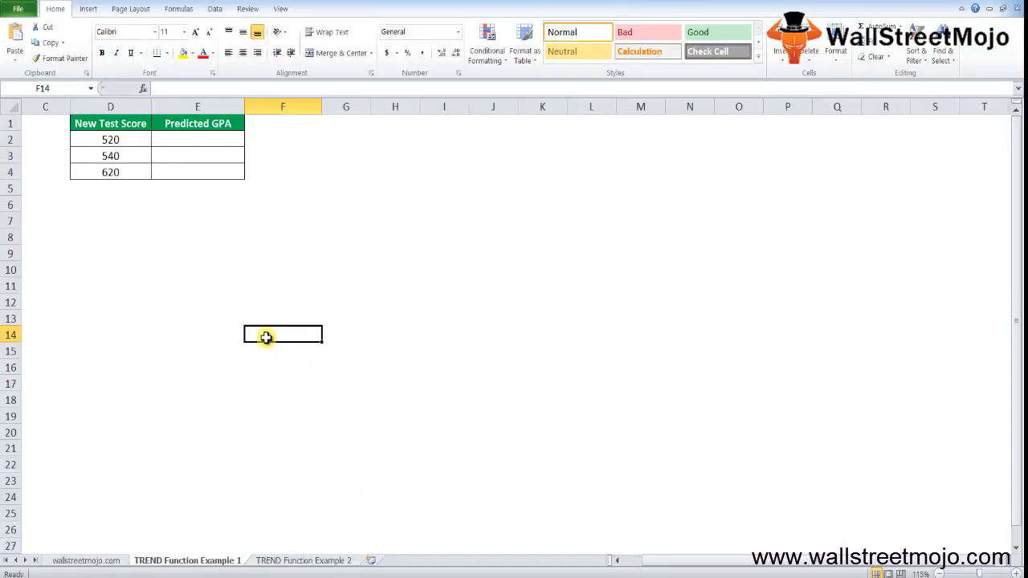
key(Left)
key(Up)
key(Up)
key(Up)
key(Up)
key(Left)
key(Up)
key(Up)
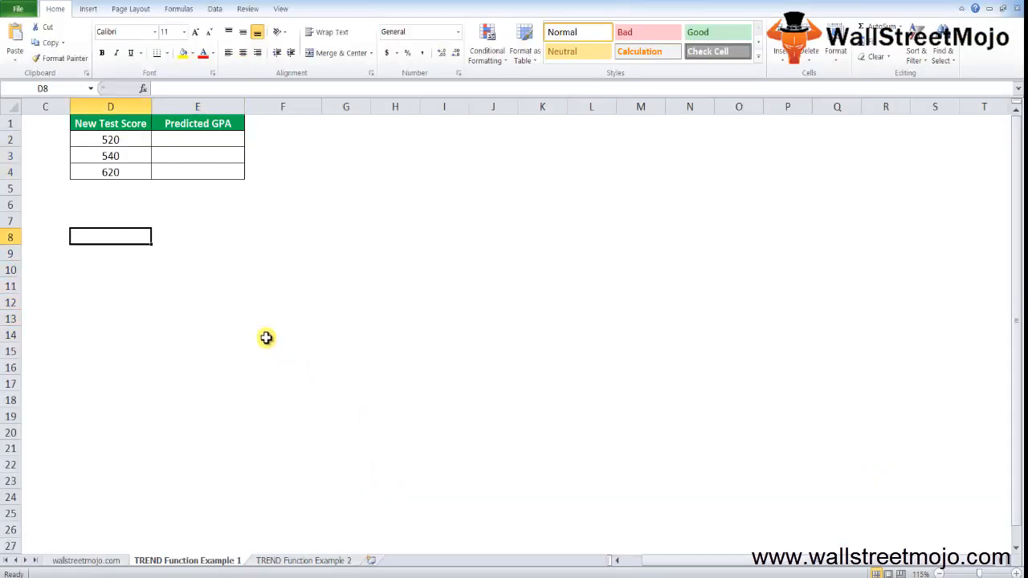
key(Right)
text(St)
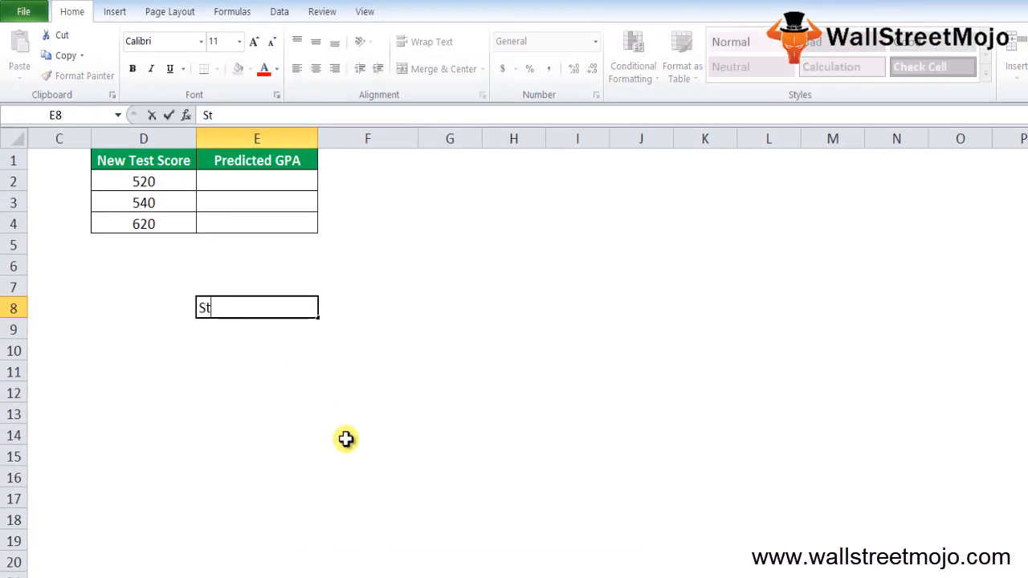
text(atistical fu)
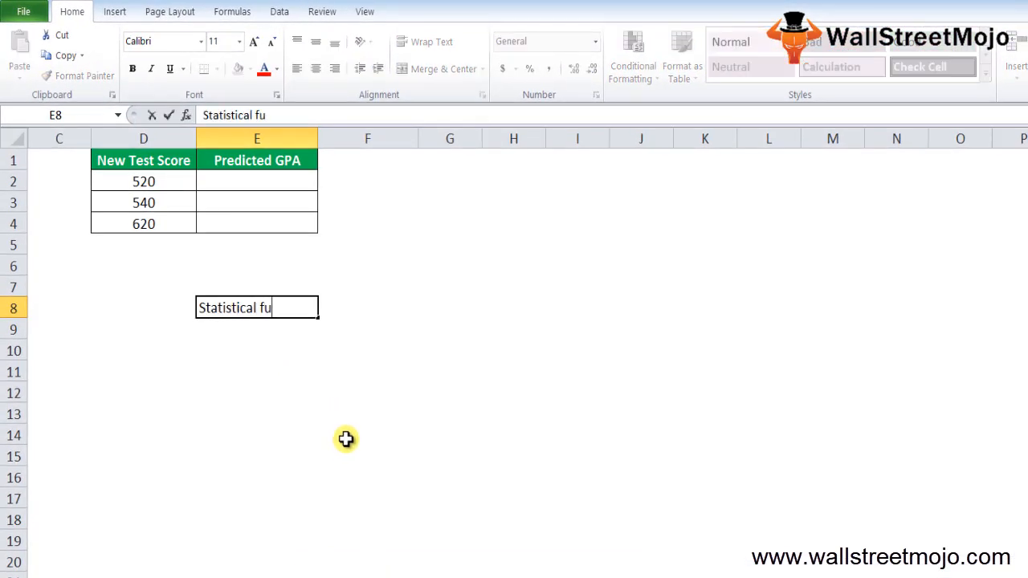
text(nction)
key(Return)
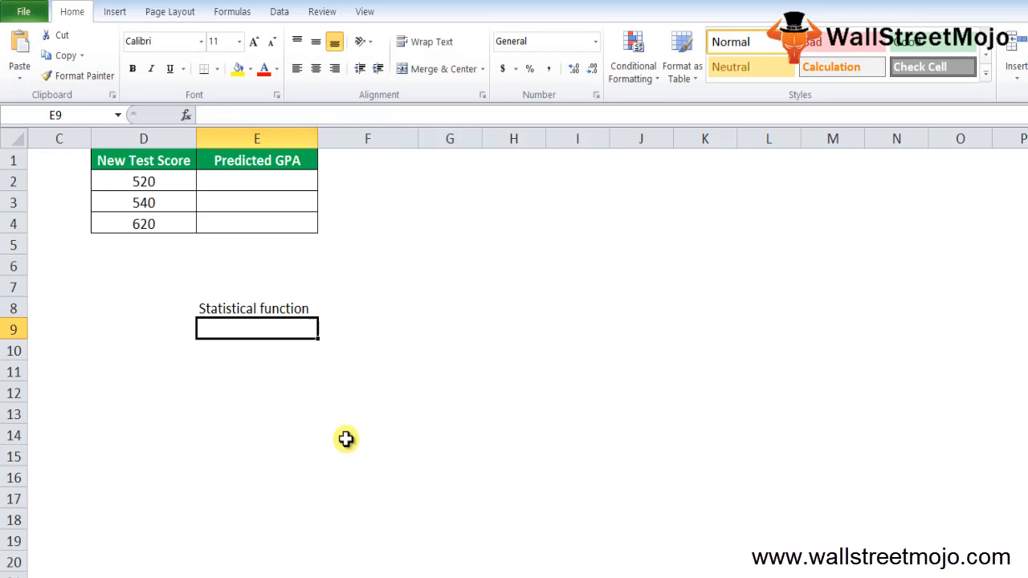
Step: Enter the note "Linear trend based on the given linear set of data" in cell E9
text(Linear )
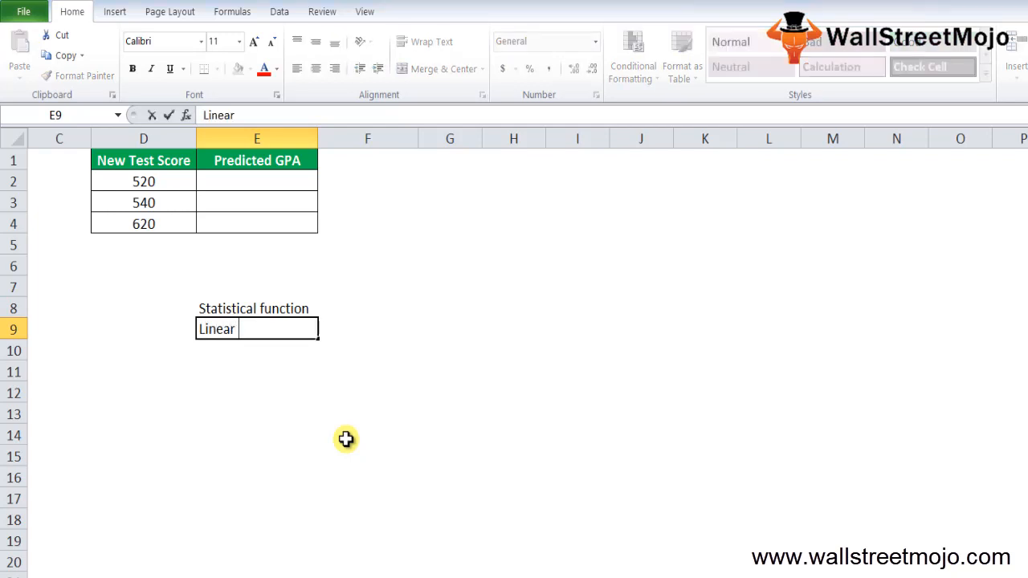
text(trend base)
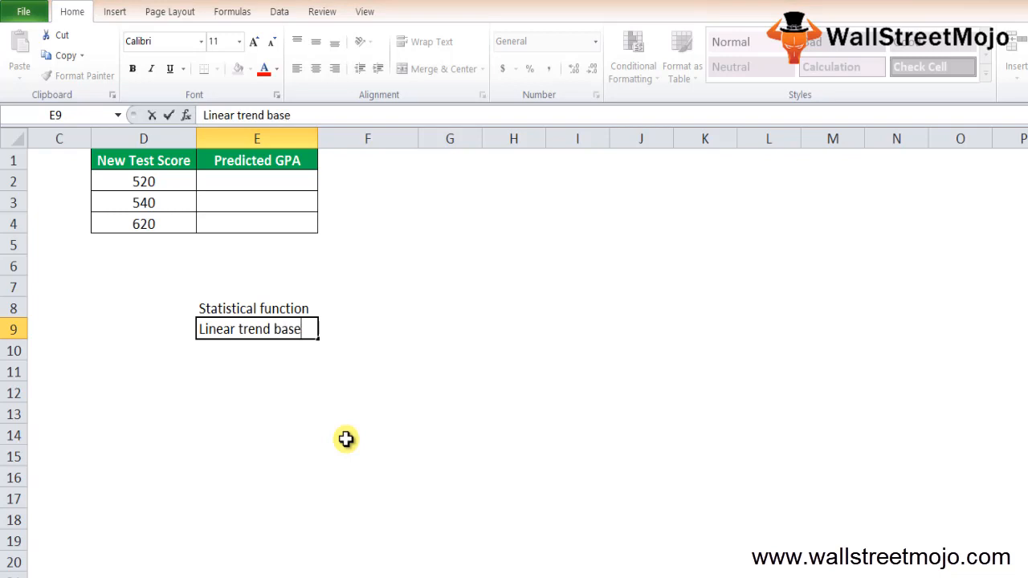
text(d on the g)
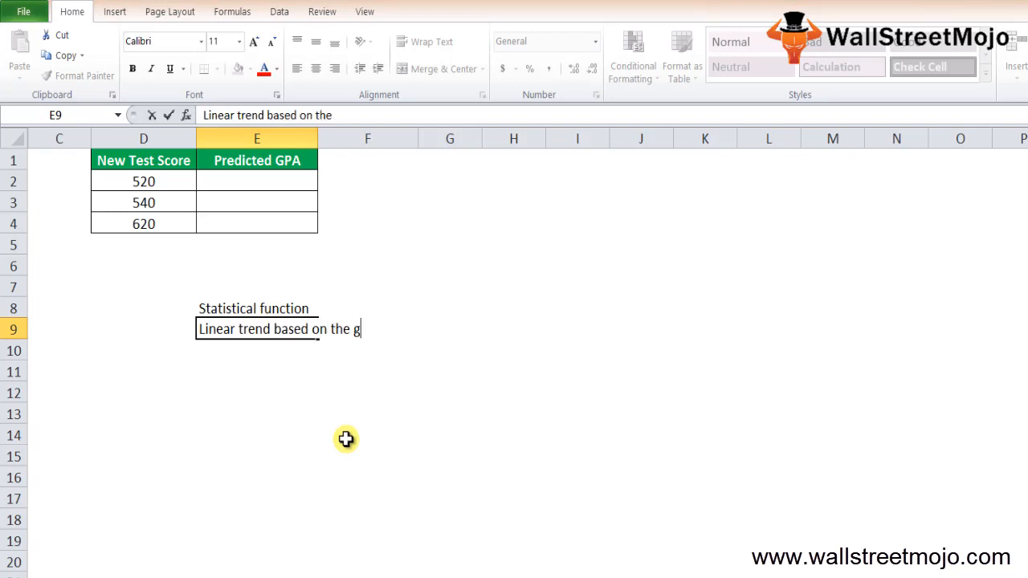
text(iven linear)
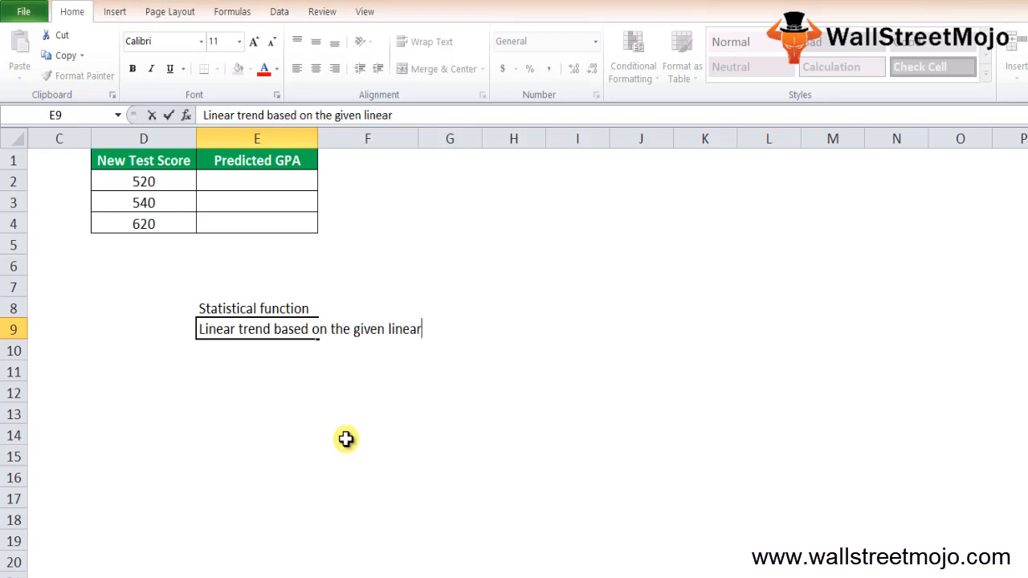
text( set of date)
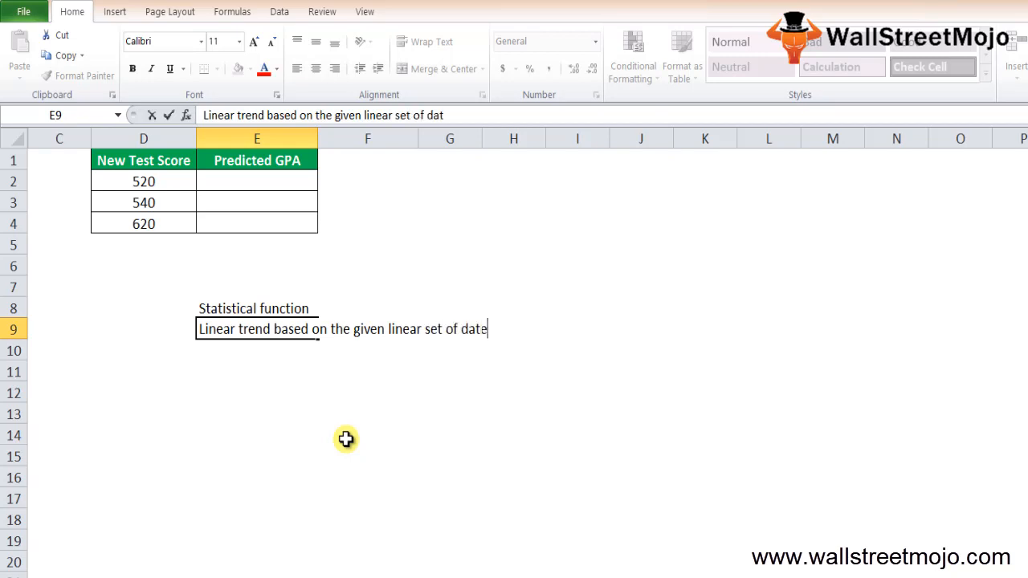
key(BackSpace)
text(a)
key(Return)
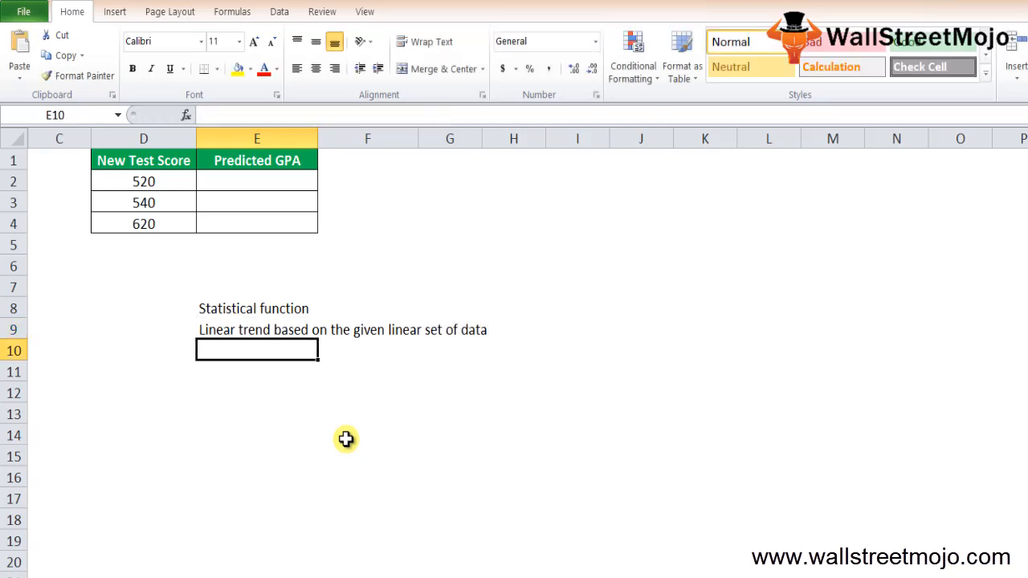
Step: Leave row 10 blank, then enter "Y" in cell E11 and "Least square method" in cell E12
key(Return)
text(Y)
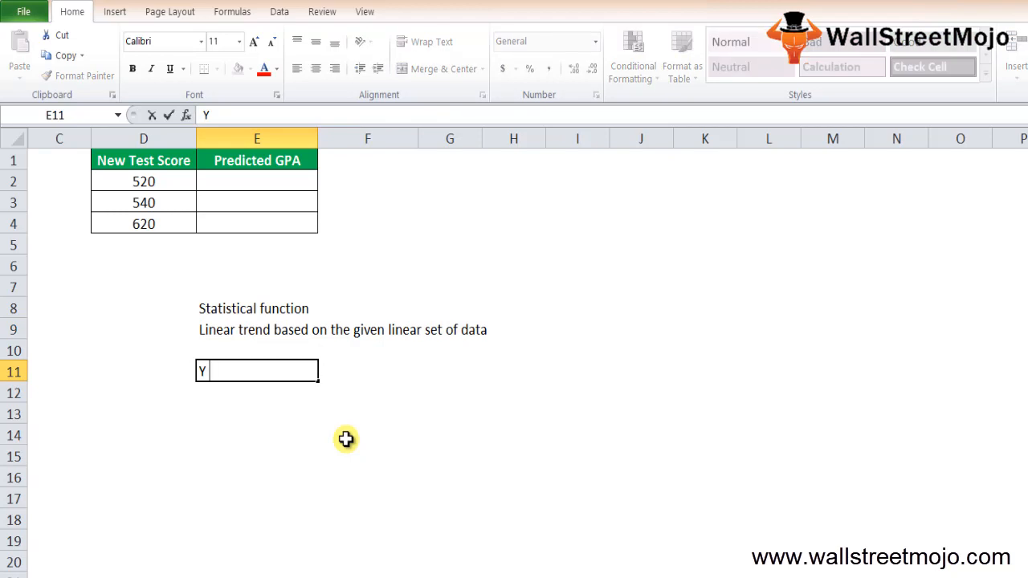
key(Return)
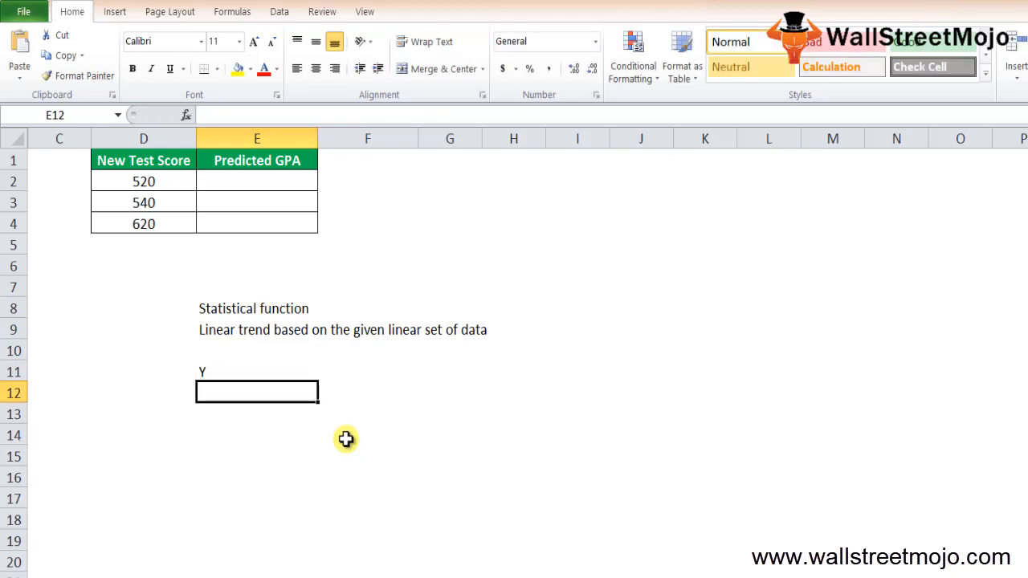
text(Least )
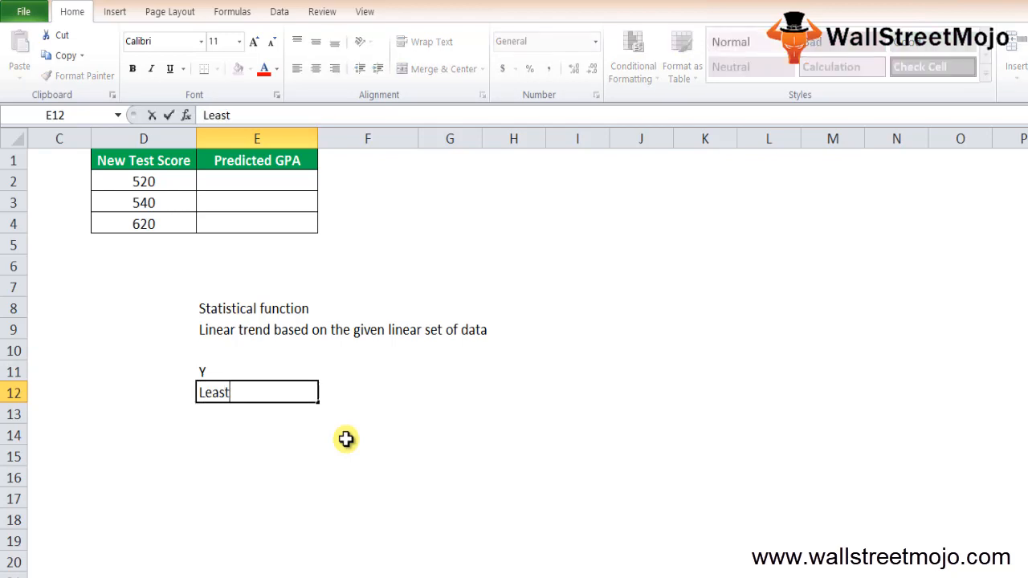
text(square )
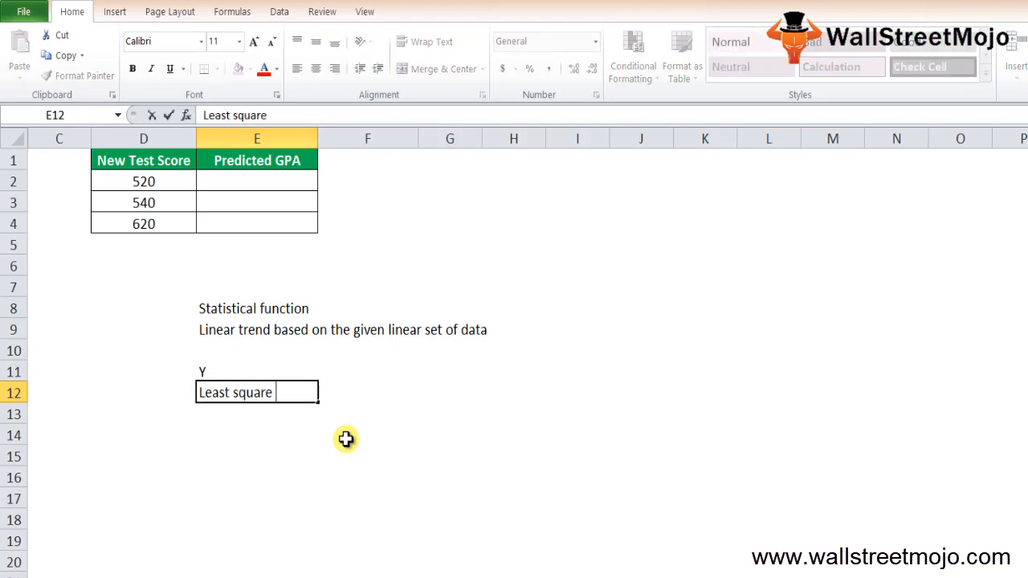
text(method 4)
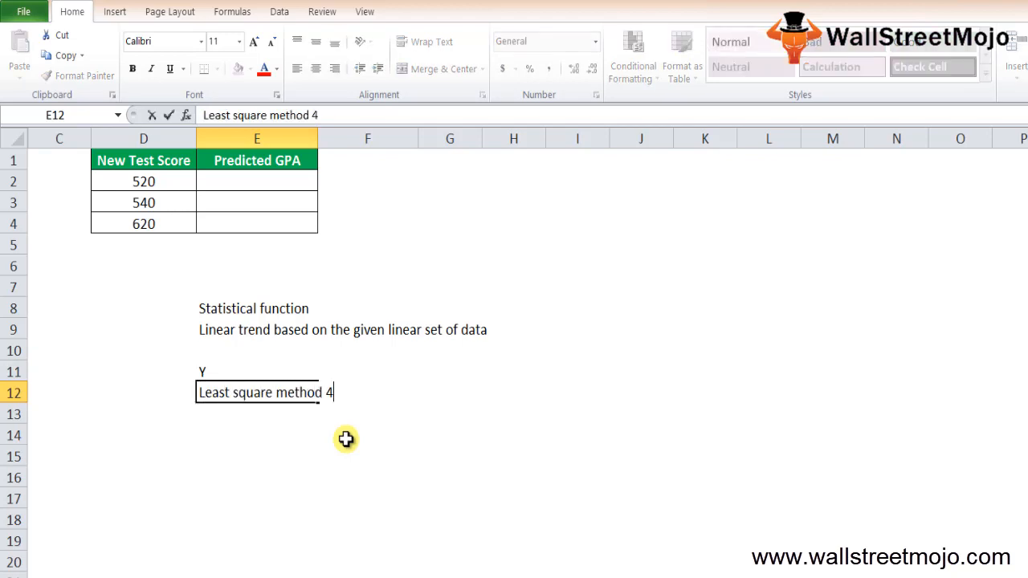
key(BackSpace)
key(Return)
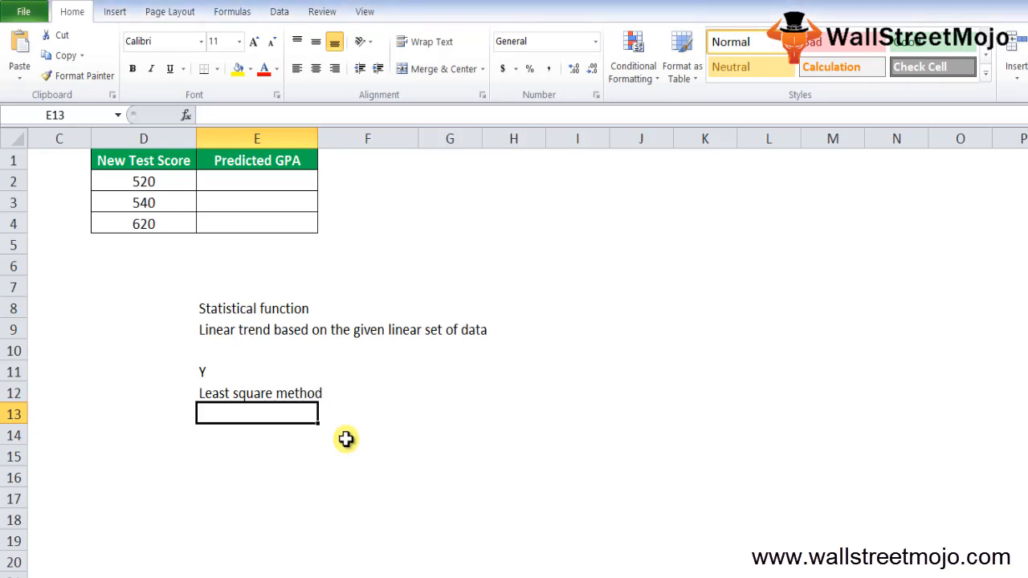
Step: Enter the note "Y of x" in cell E13, directly below the least square method note
text(Y)
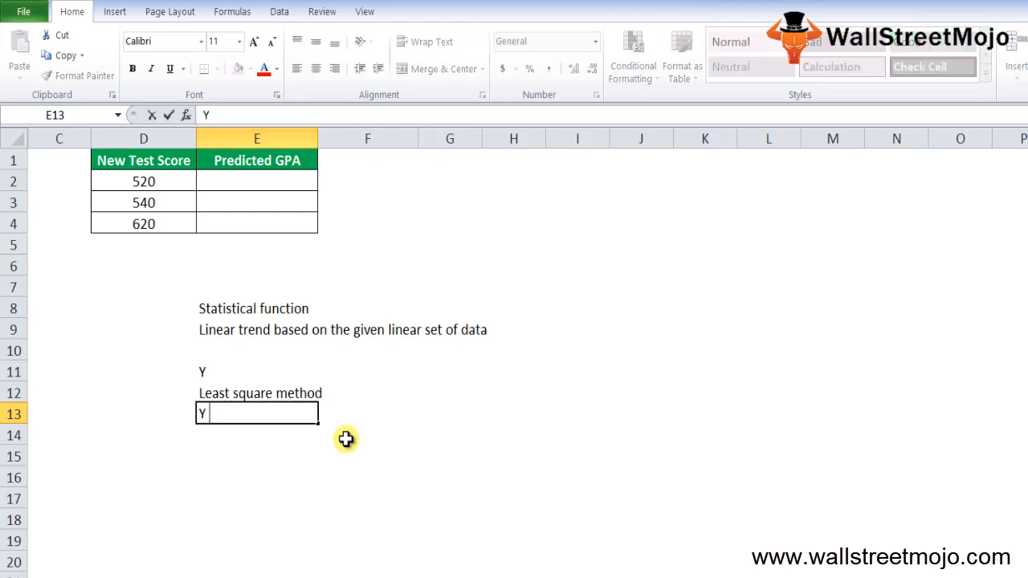
text( of x)
key(Return)
key(Return)
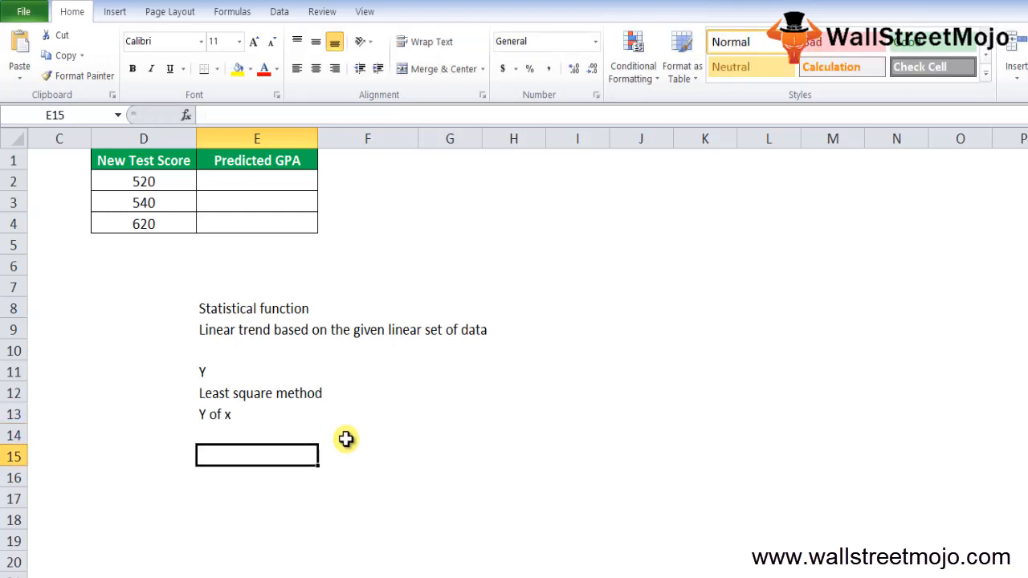
Step: Enter the question "What is least square method?" in cell E17
key(Return)
key(Return)
text(Wh)
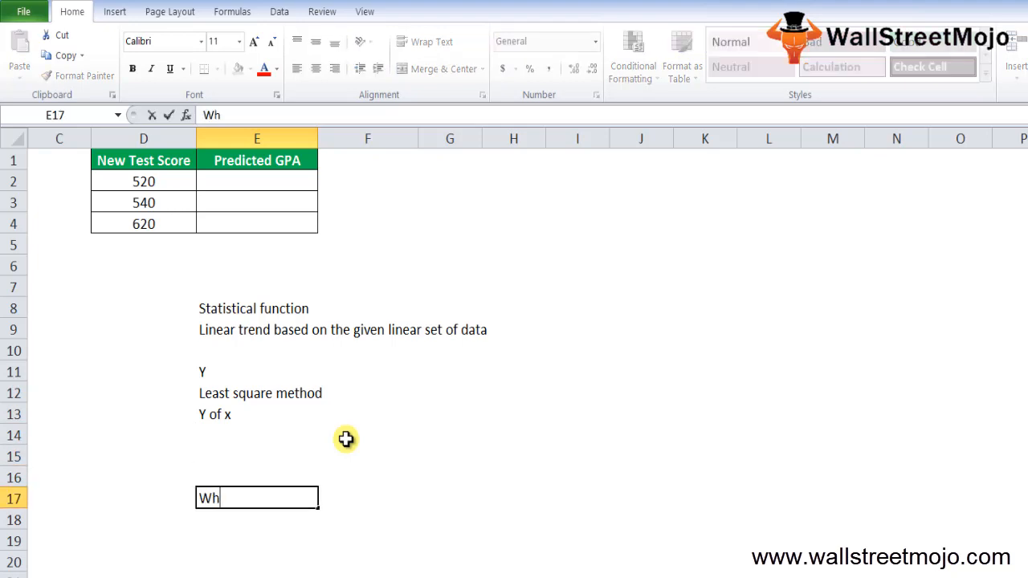
text(at is least)
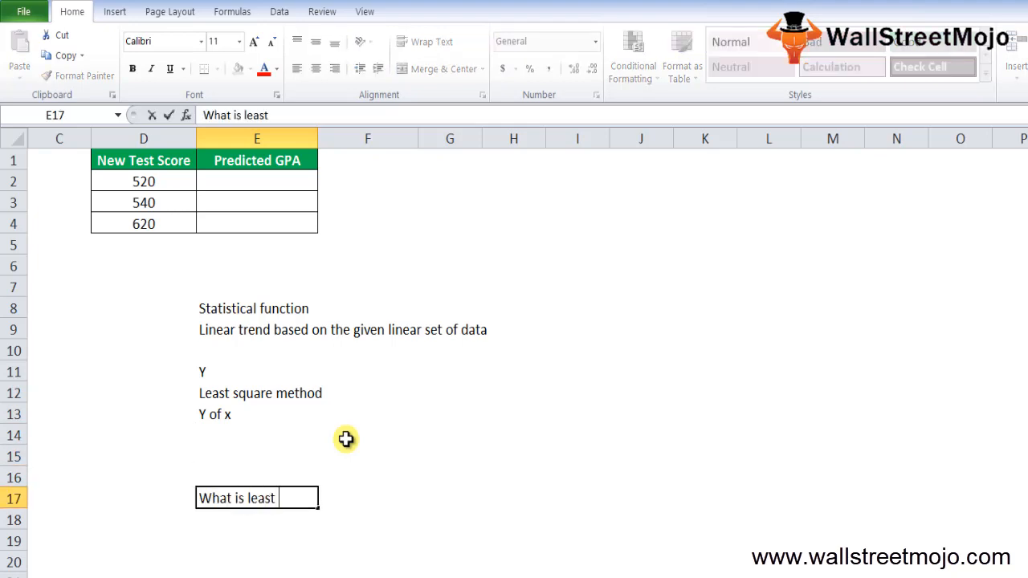
text( square met)
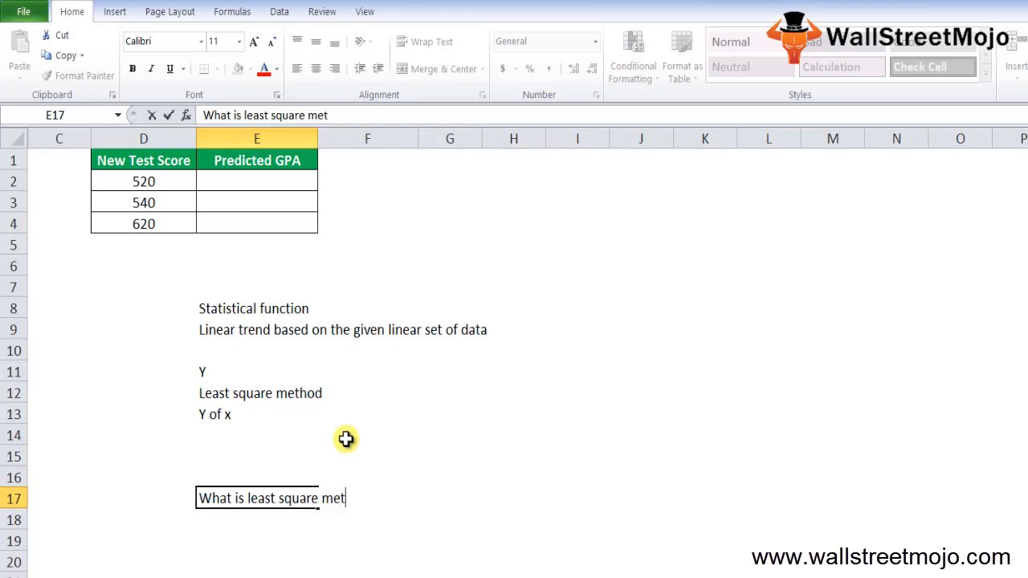
text(hod?)
key(Return)
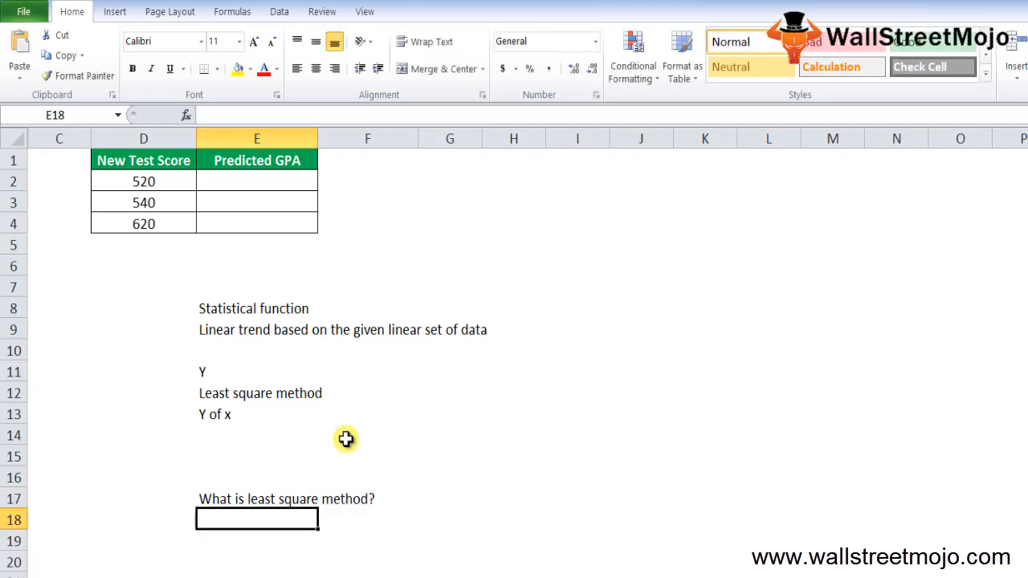
Step: Enter "Regression analysis" in cell E19 and "line of best fit" in cell E20
key(Return)
text(Re)
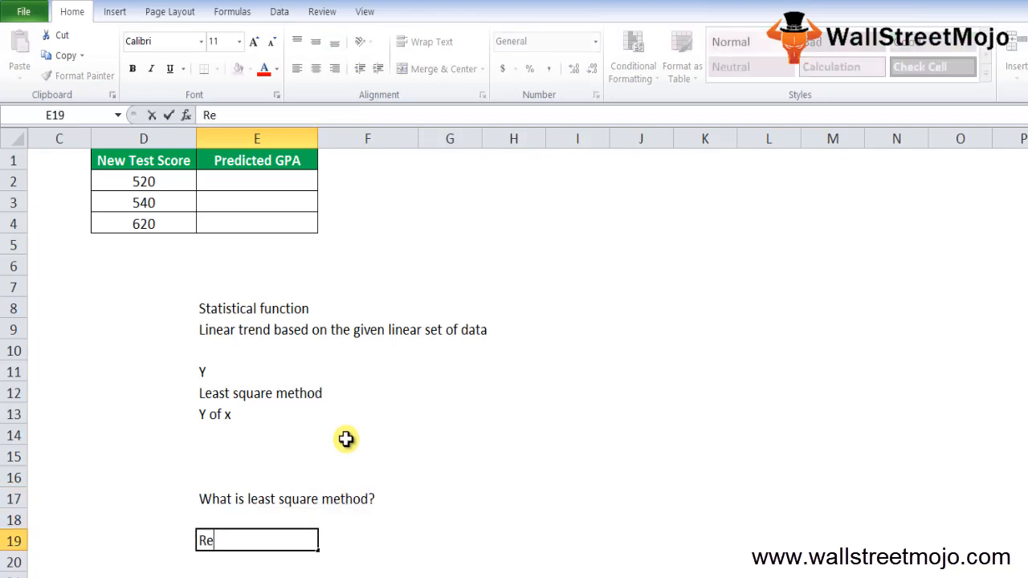
text(gression ana)
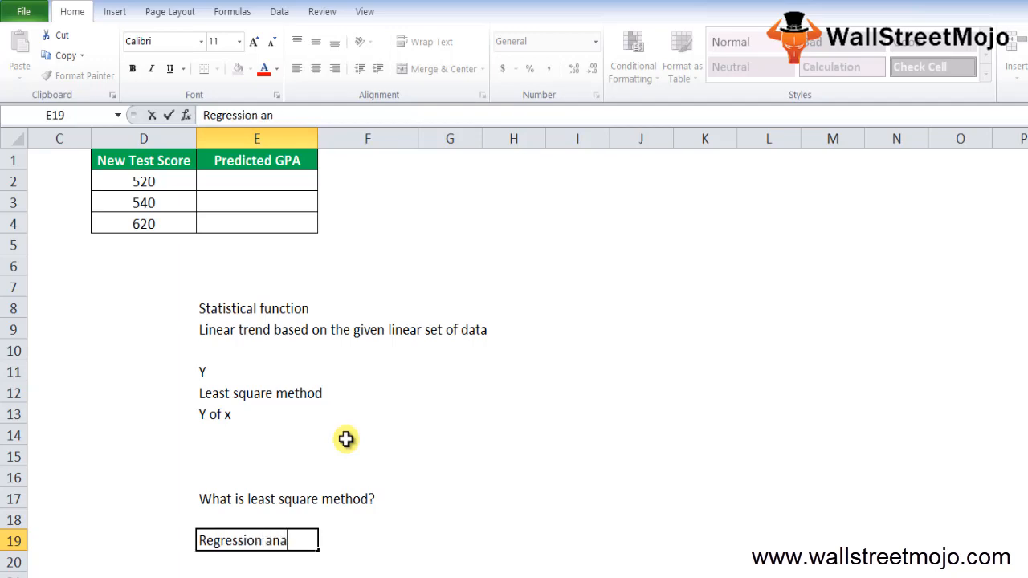
text(lysis)
key(Return)
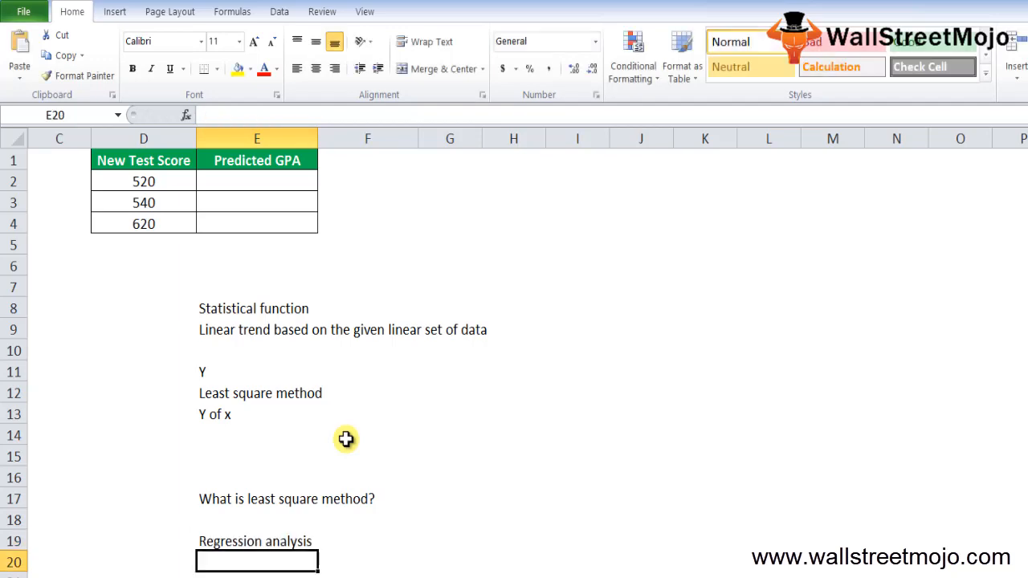
text(line of best fi)
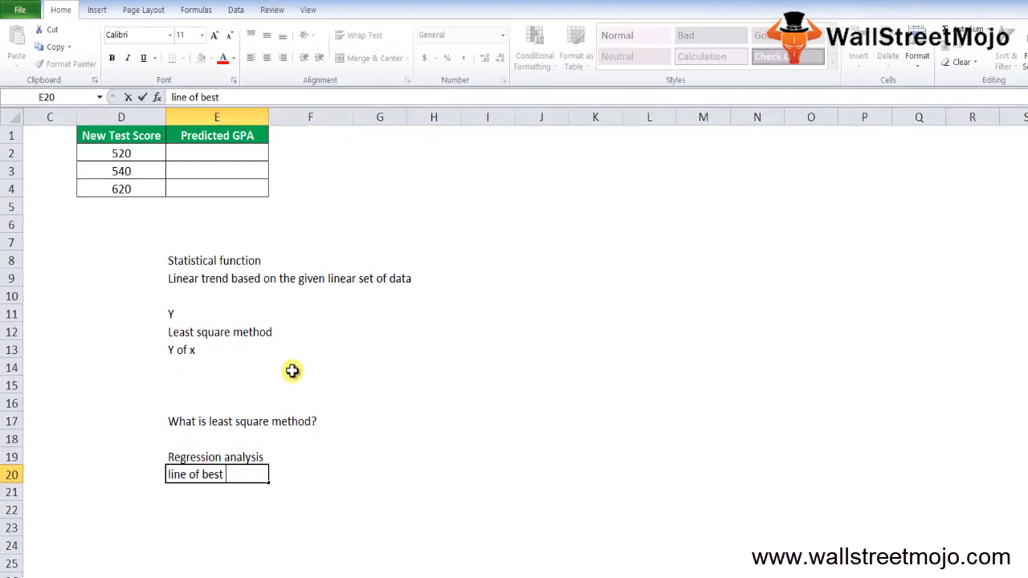
text(t)
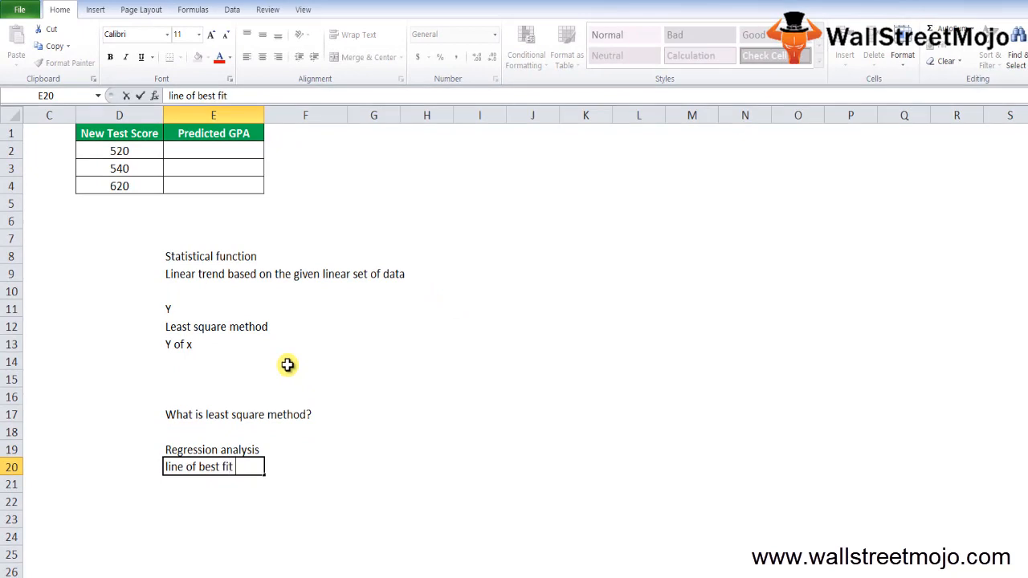
key(Return)
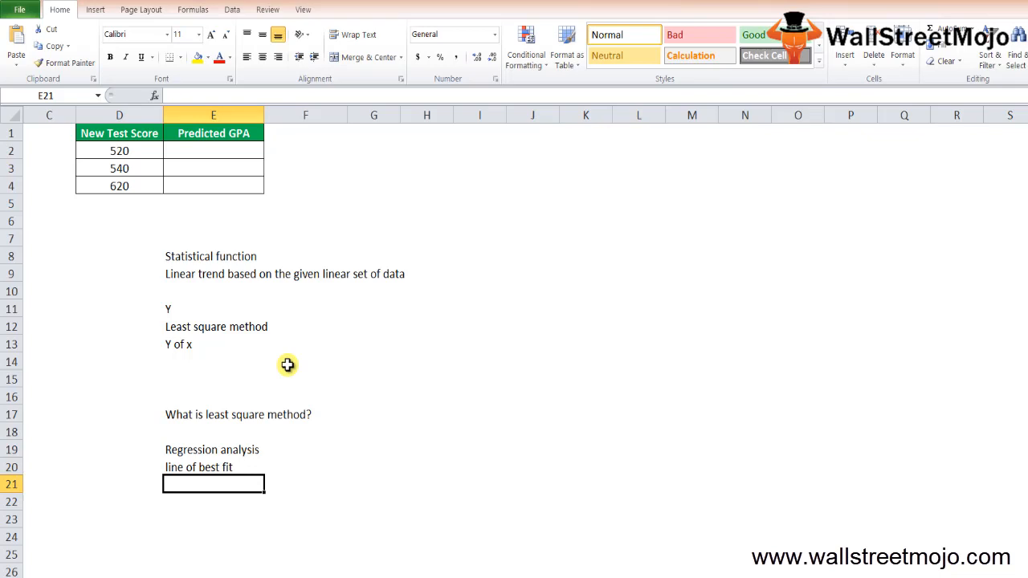
key(Down)
key(Down)
key(Down)
key(Down)
key(Down)
key(Down)
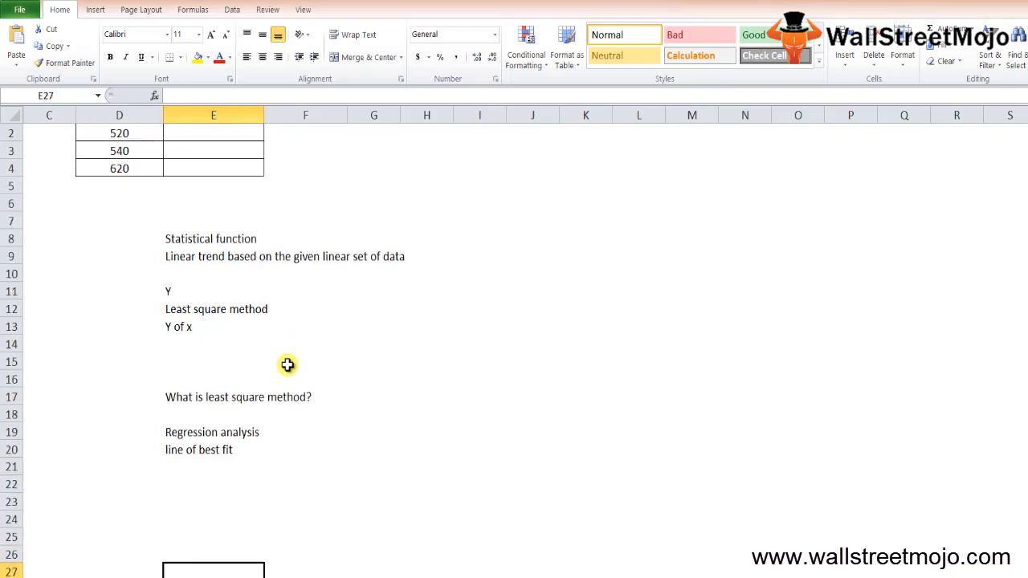
key(Up)
key(Up)
key(Up)
key(Up)
key(Up)
key(Up)
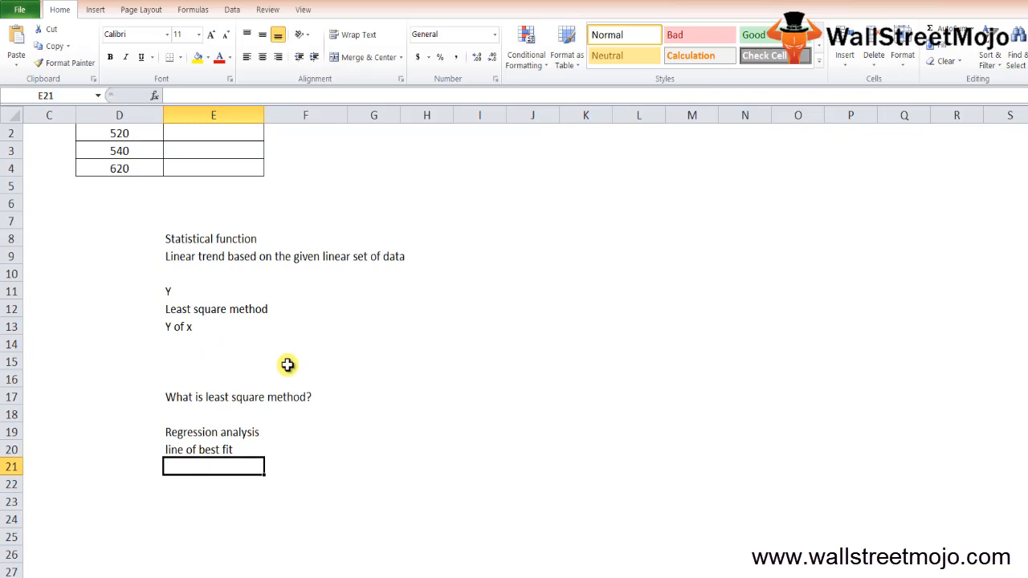
Step: Enter the note "Relationship between the data points" in cell E21
text(Relations)
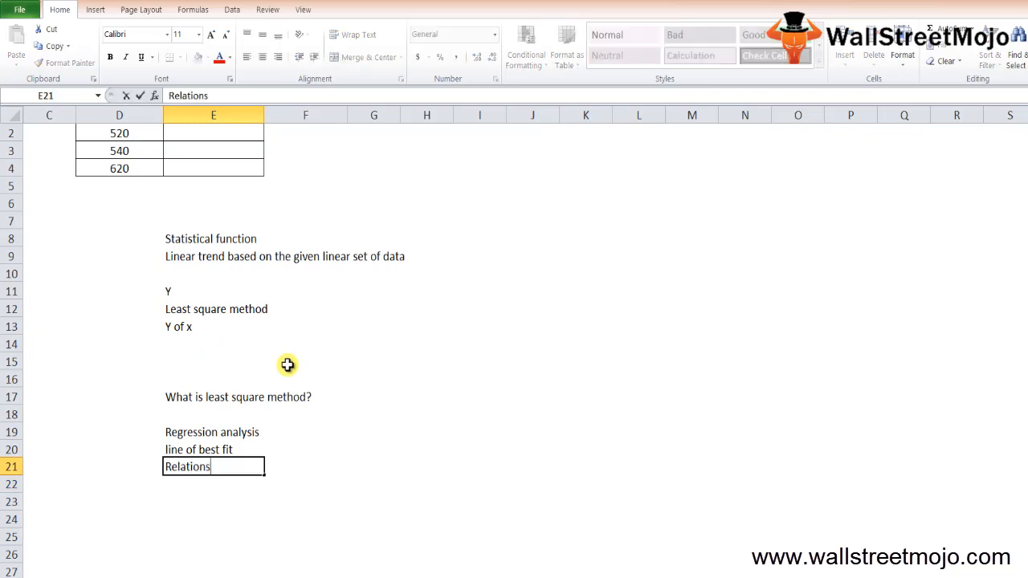
text(hip)
text( between)
text( the datas)
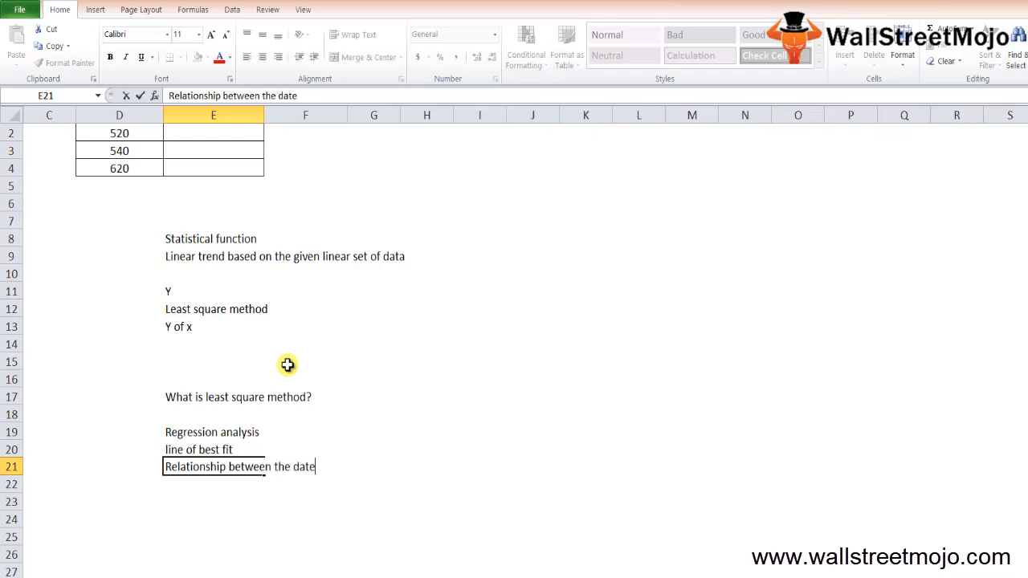
key(BackSpace)
key(BackSpace)
text(a points)
key(Return)
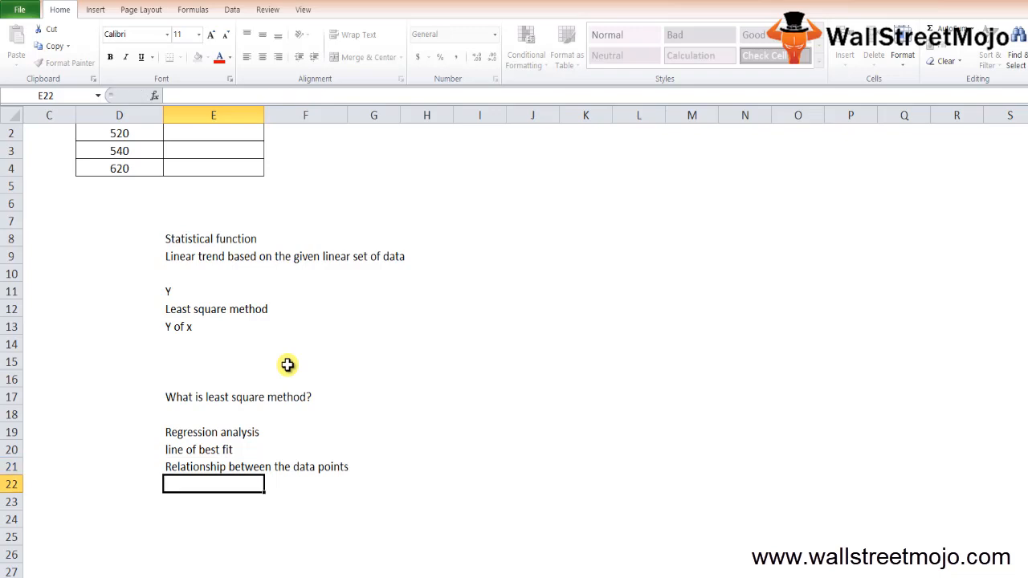
key(Down)
key(Down)
key(Down)
key(Down)
key(Down)
key(Down)
key(Down)
key(Down)
key(Down)
key(Down)
key(Down)
key(Down)
key(Down)
key(Down)
key(Down)
key(Down)
key(Down)
key(Down)
key(Down)
key(Down)
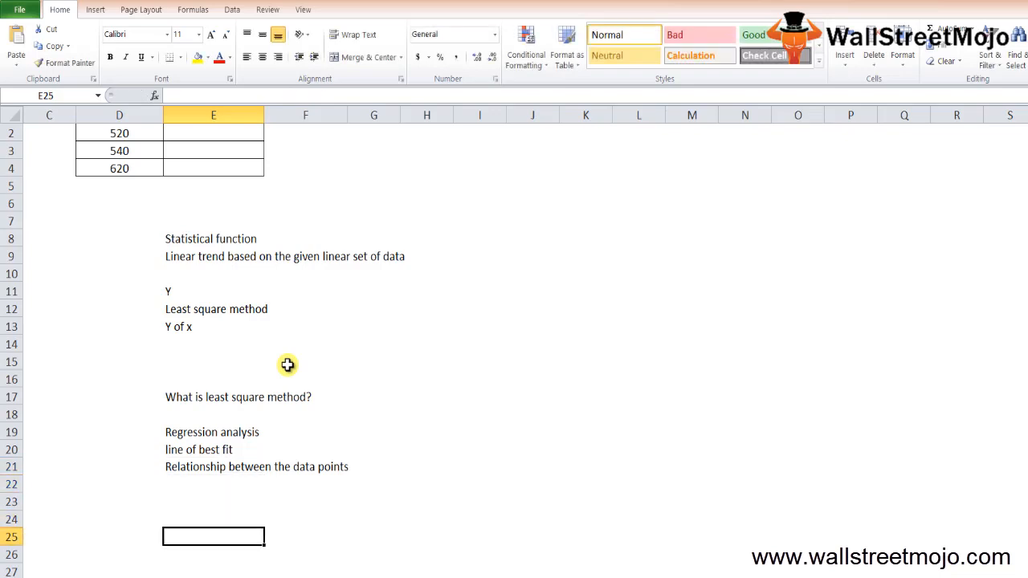
key(Up)
key(Up)
key(Up)
key(Up)
key(Up)
key(Up)
key(Up)
key(Up)
key(Up)
key(Up)
key(Up)
key(Up)
key(Up)
key(Up)
key(Up)
key(Up)
key(Up)
key(Up)
key(Up)
key(Up)
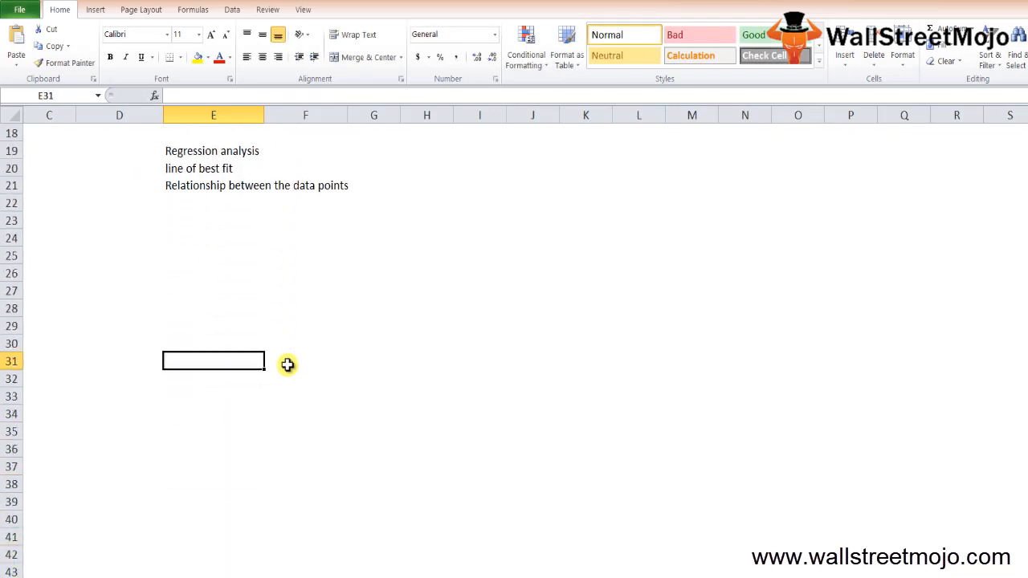
text(=tredn)
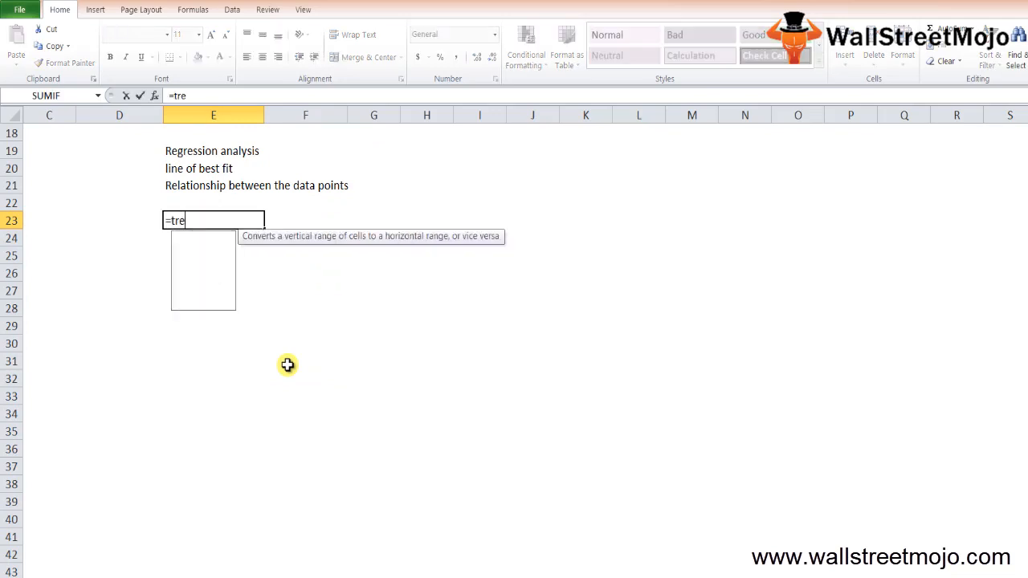
key(BackSpace)
key(BackSpace)
text(nd)
key(Tab)
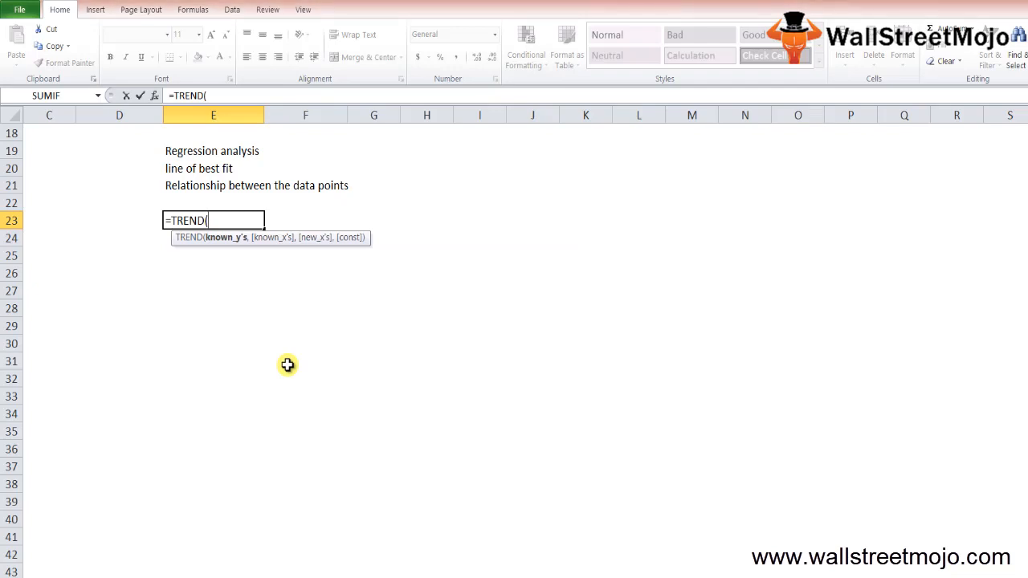
key(Escape)
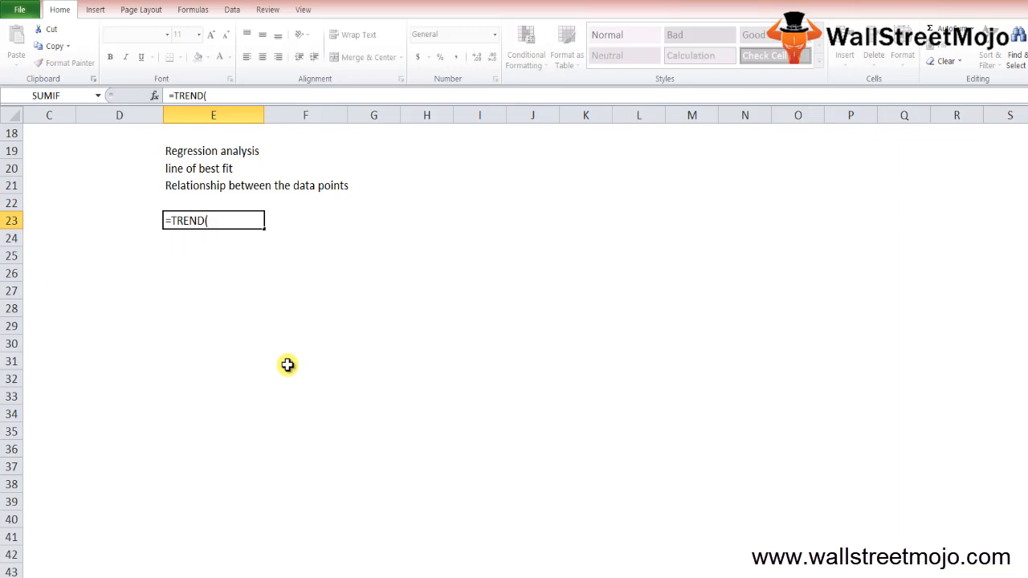
Step: Enter the line equation "y= m*x+c" as a note in cell E23
text(y=)
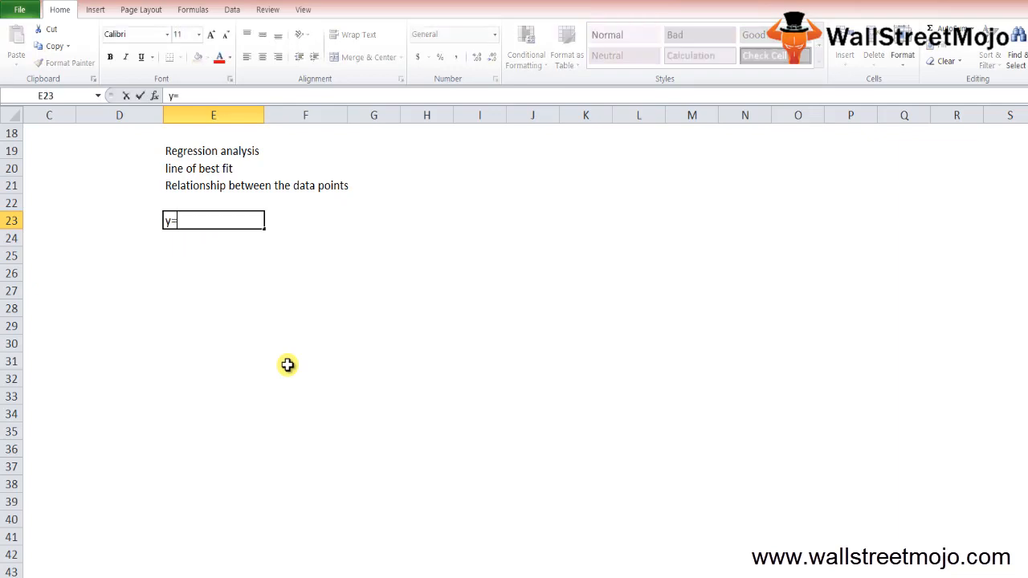
text( m*x+c)
key(Return)
key(Up)
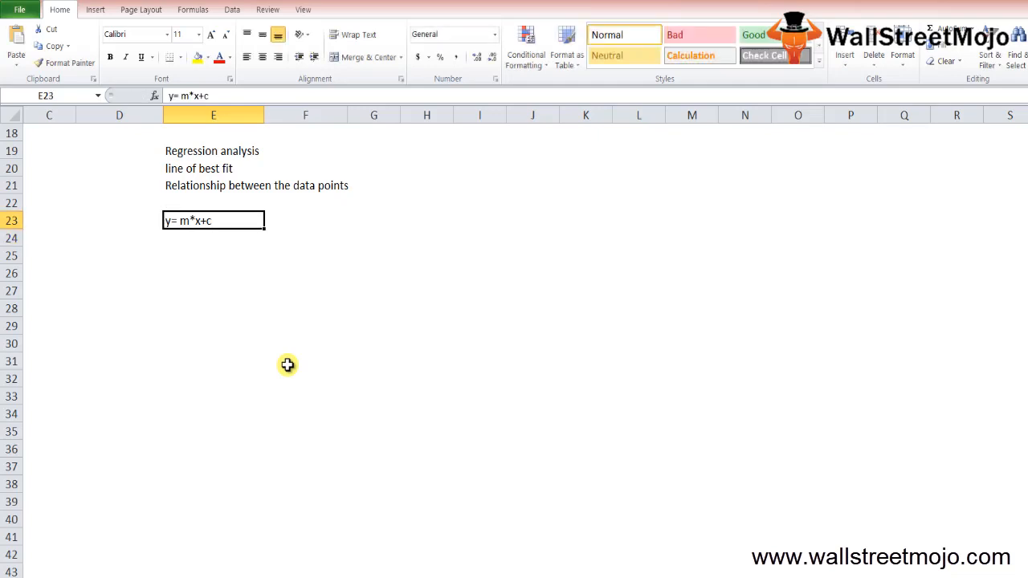
Step: View the argument syntax of the TREND function from cell E25 without keeping the formula
key(Down)
key(Down)
text(=TREND()
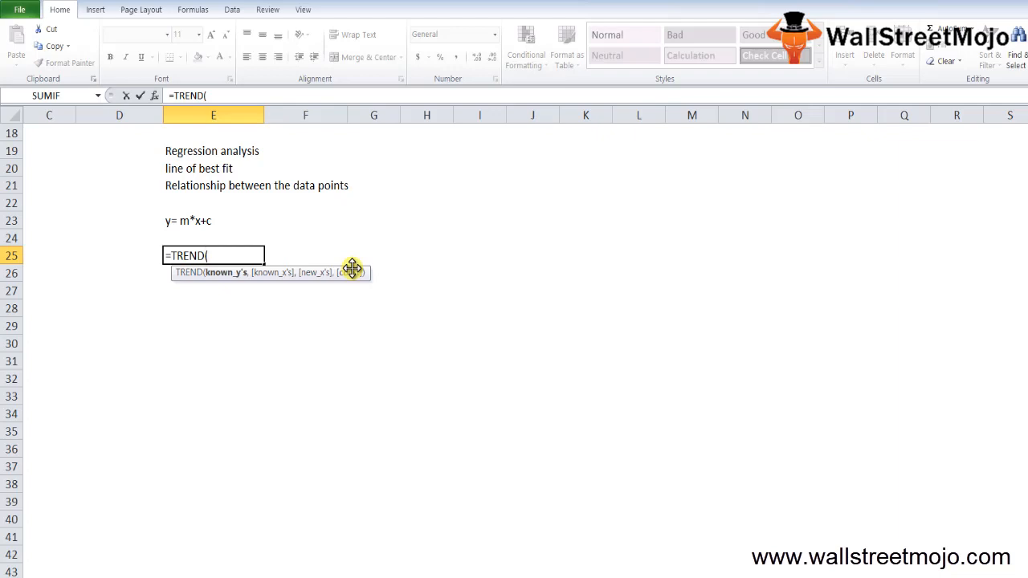
key(Escape)
key(Down)
key(Down)
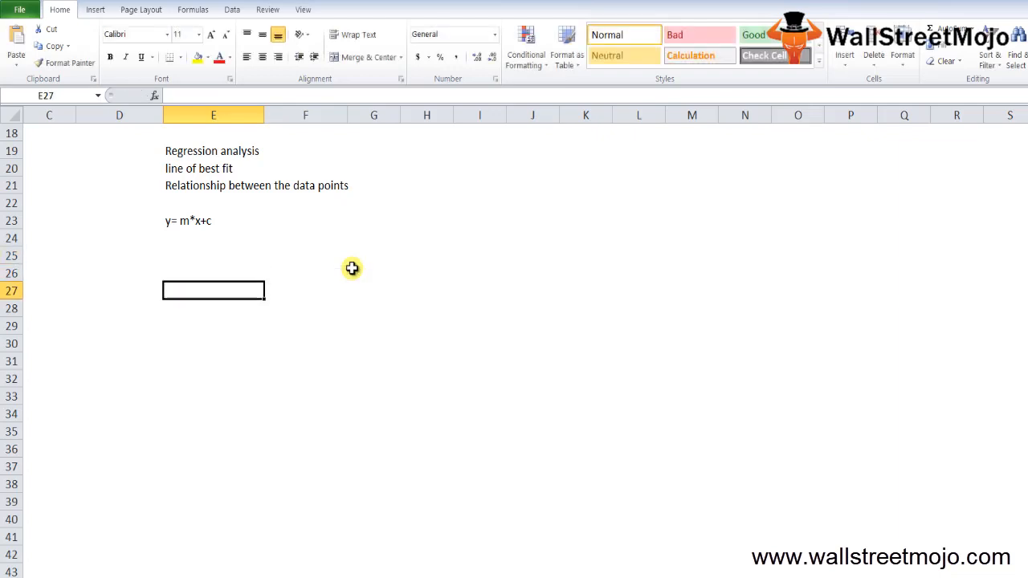
Step: Examine the new test scores in D2:D4 and the Predicted GPA cells in E2:E4
key(Up)
key(Up)
key(Up)
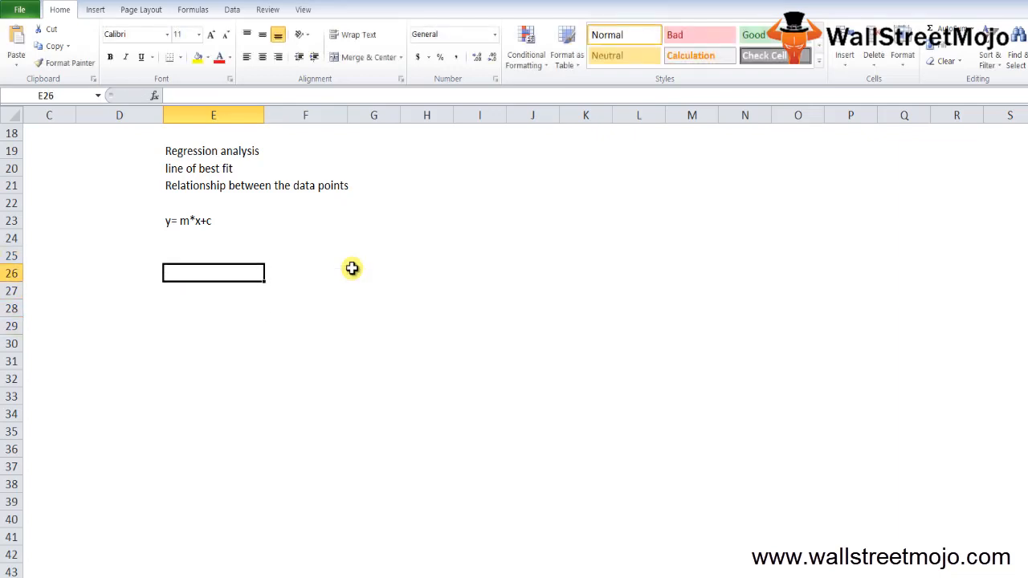
scroll(352, 268, up, 6)
key(Up)
key(Up)
key(Up)
key(Up)
key(Up)
key(Up)
key(Up)
key(Up)
key(Up)
key(Up)
key(Up)
key(Up)
key(Up)
key(Up)
key(Up)
key(Up)
key(Up)
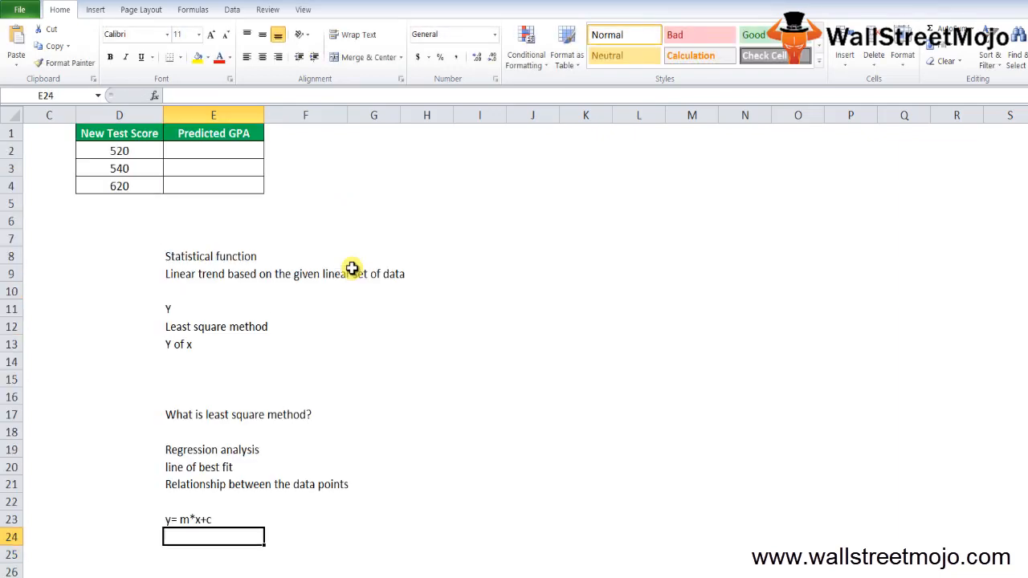
key(Up)
key(Up)
key(Up)
key(Up)
key(Up)
key(Up)
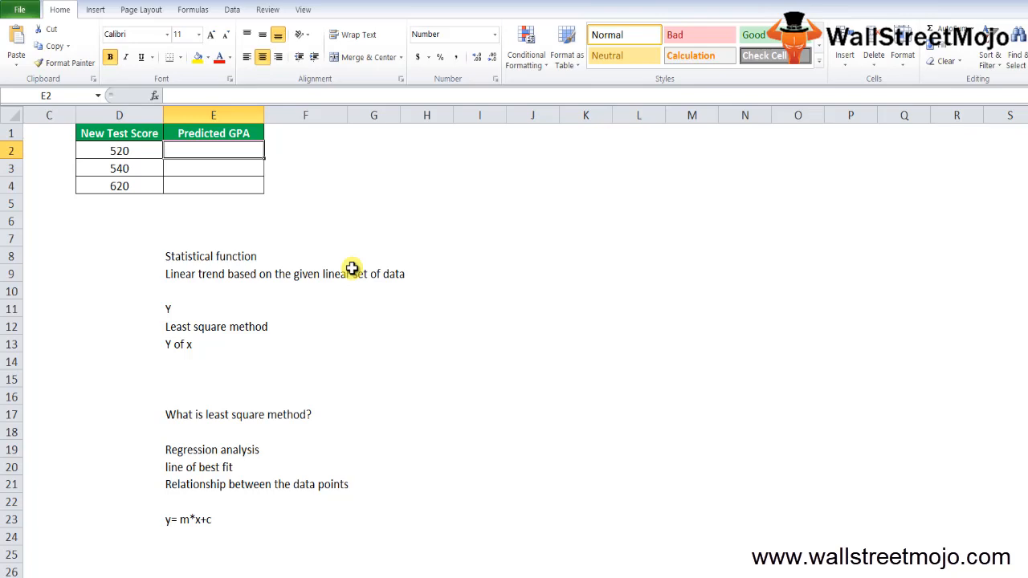
key(Left)
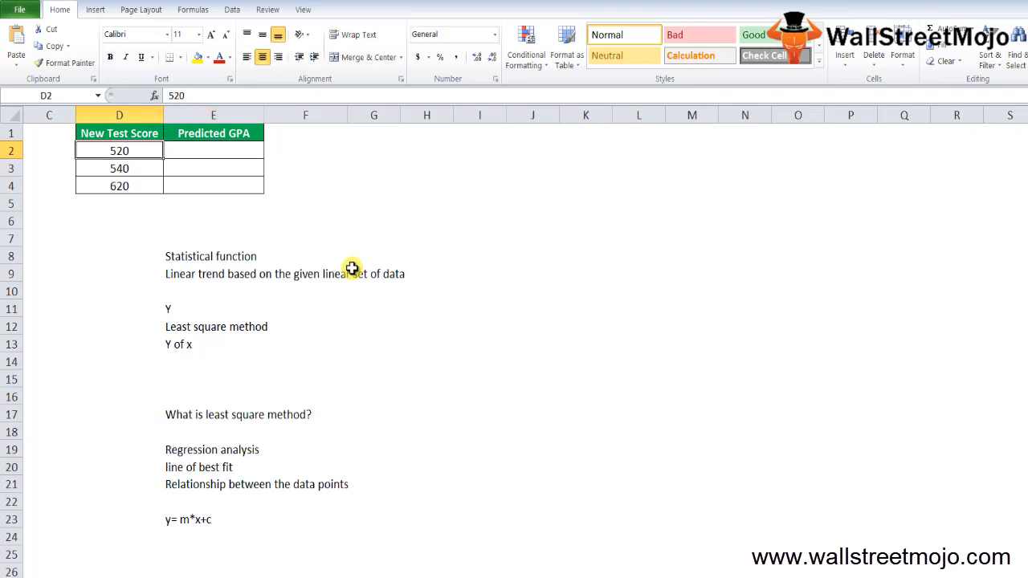
key(shift+Down)
key(shift+Down)
key(Right)
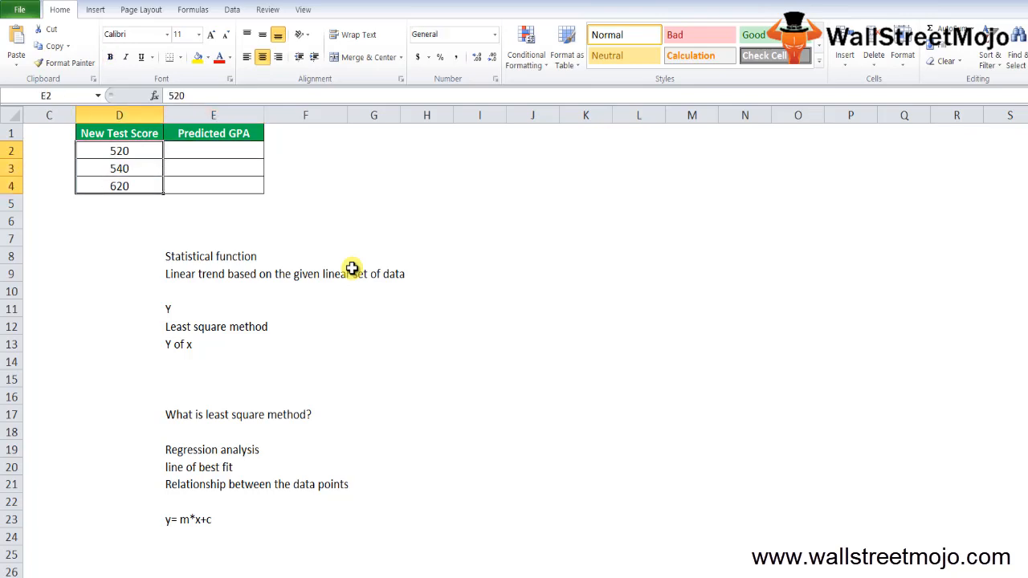
key(shift+Down)
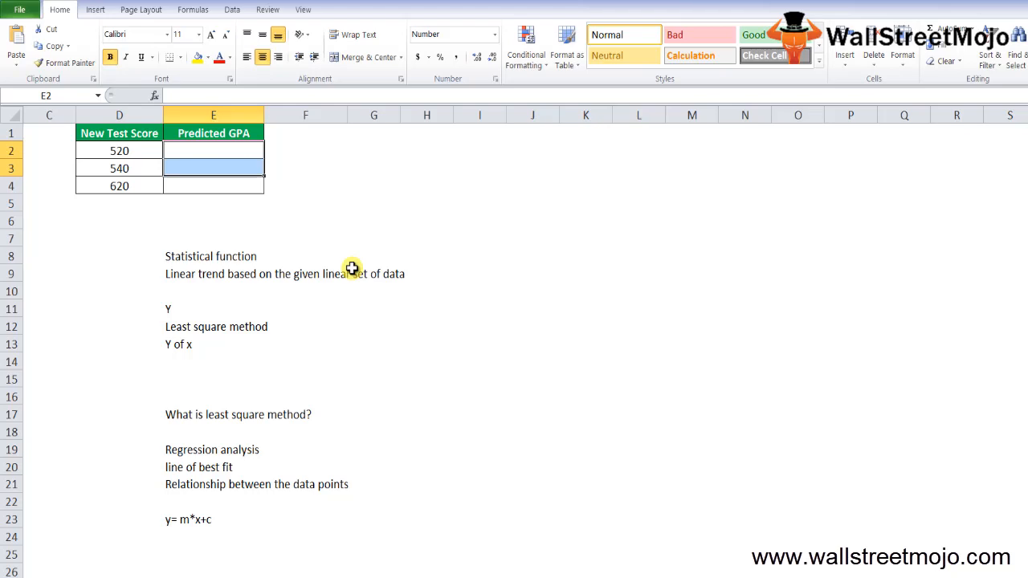
key(Left)
key(Right)
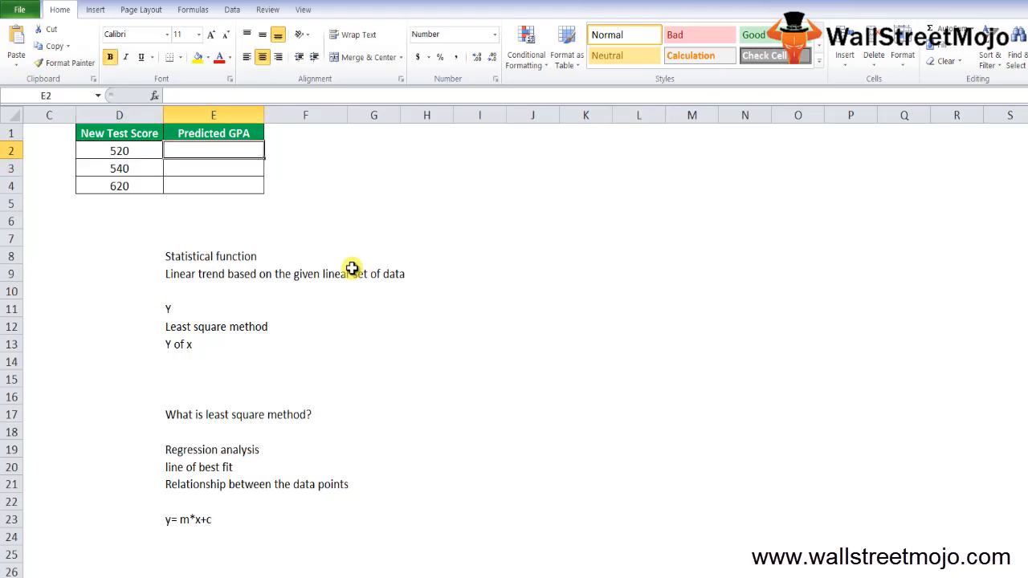
key(Left)
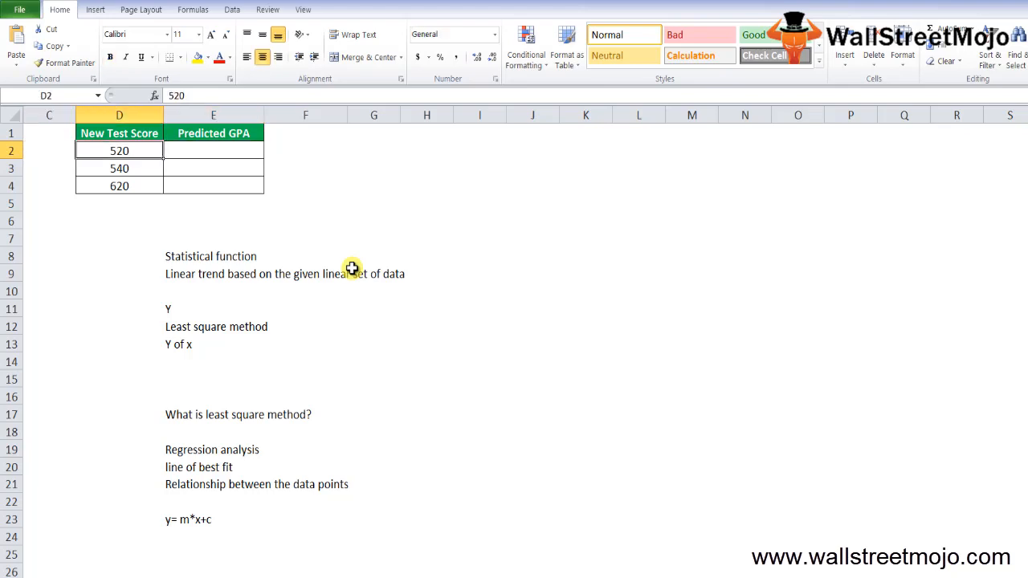
key(Up)
key(ctrl+Page_Down)
key(ctrl+Page_Up)
key(ctrl+Page_Up)
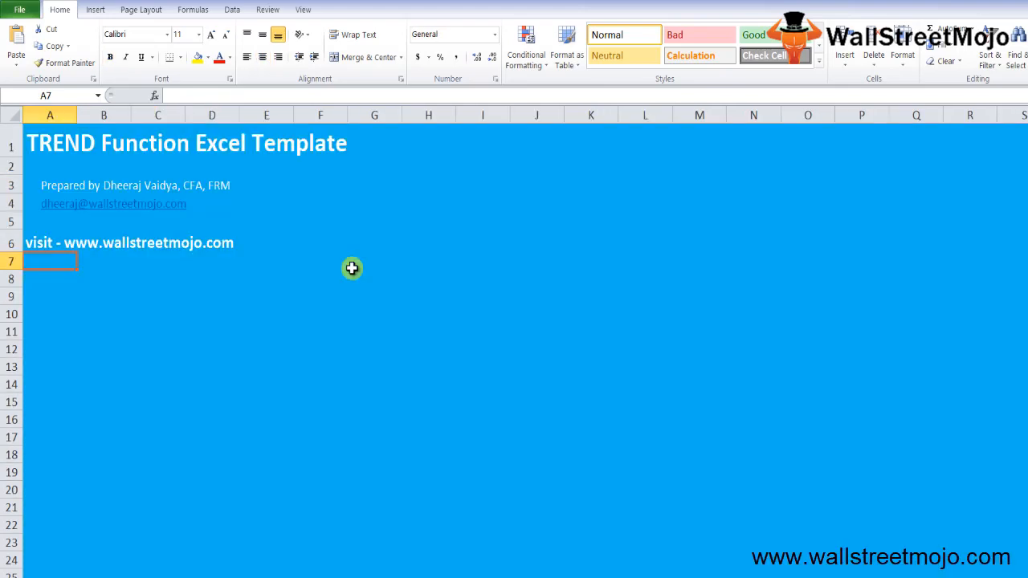
key(ctrl+Page_Down)
key(Down)
key(Down)
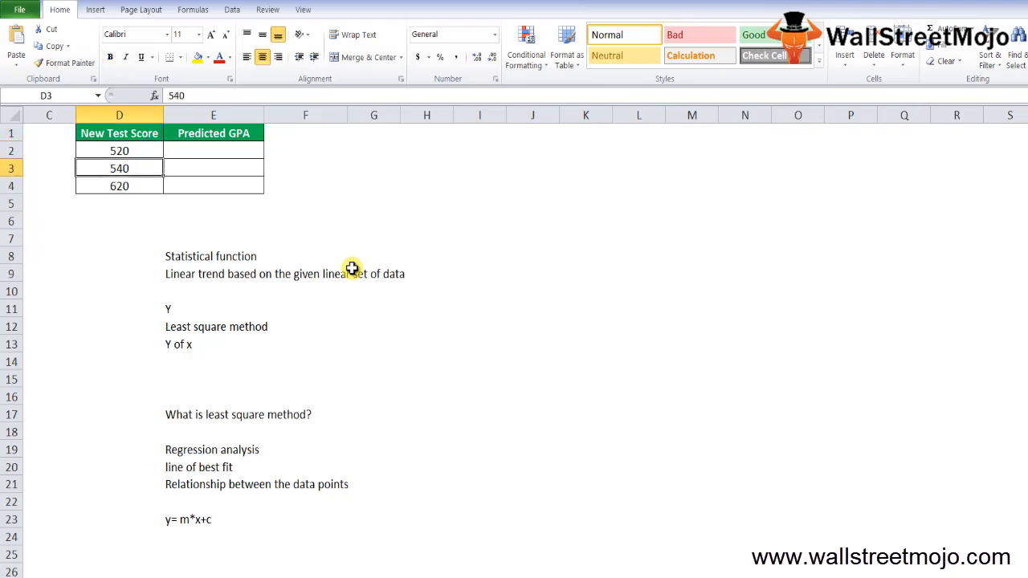
Step: Enter the headings "GPA" in cell D30 and "Test scores (x)" in cell E30
key(Page_Down)
text(GPA)
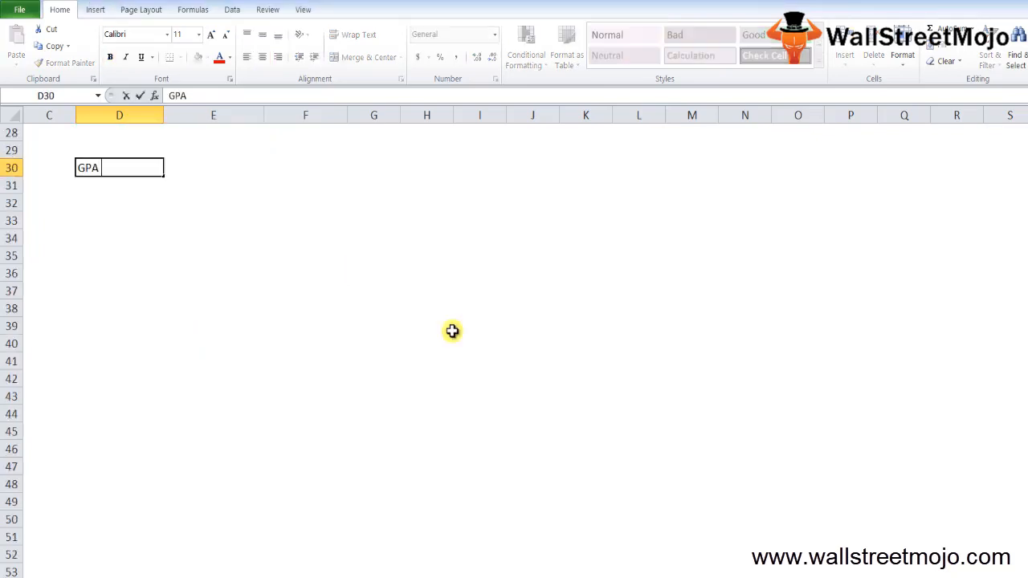
key(Tab)
text(Test )
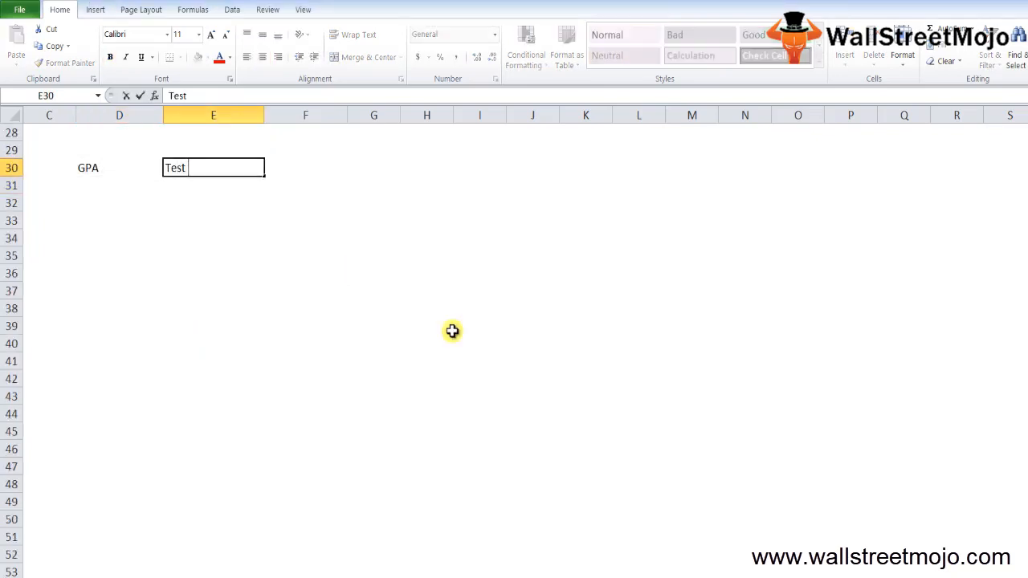
text(scores (x0)
key(Return)
key(Up)
key(F2)
key(BackSpace)
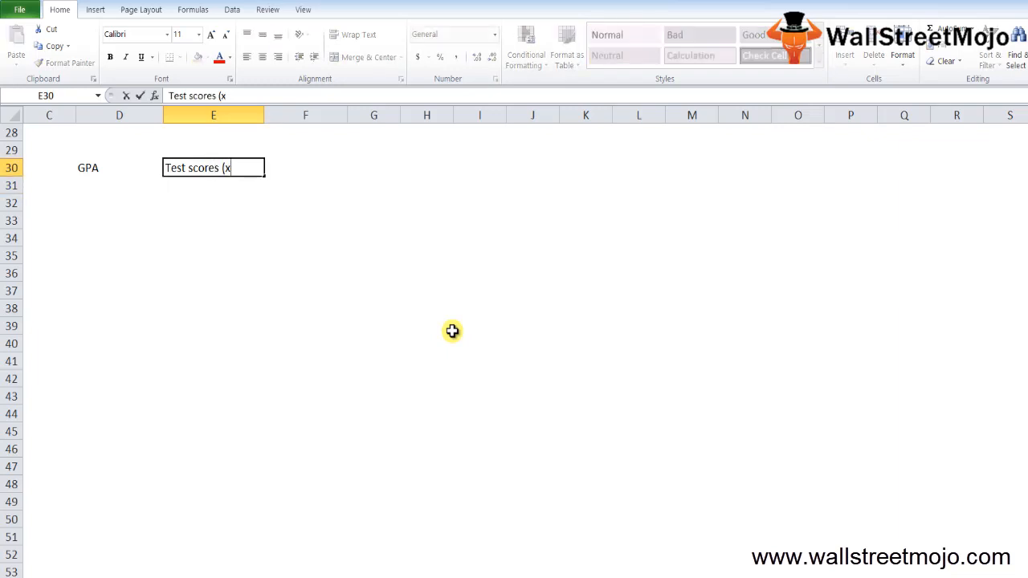
text())
key(Return)
Step: Extend the heading in cell D30 to read "GPA (y)"
key(Up)
key(Left)
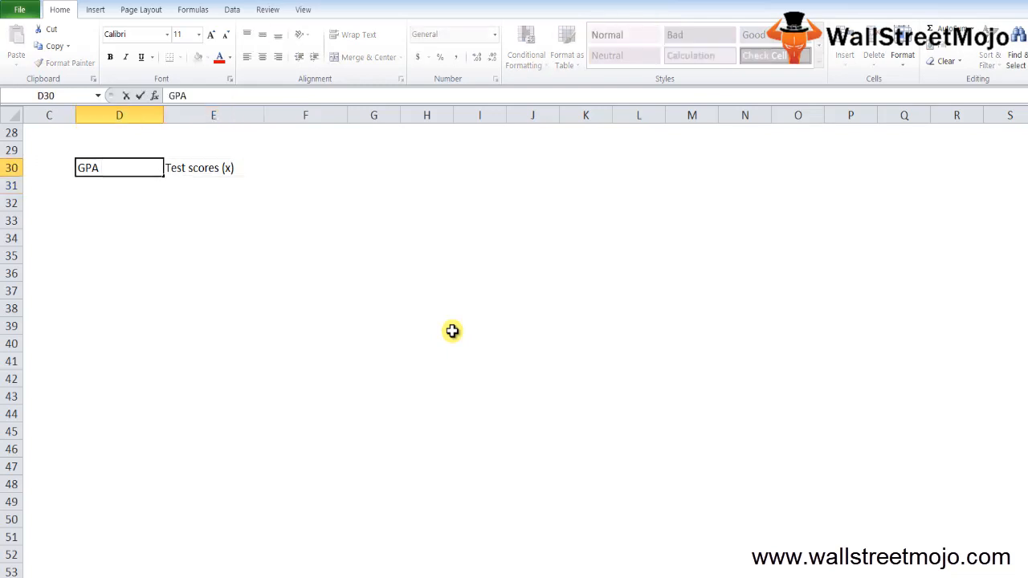
text((y))
key(Return)
key(Return)
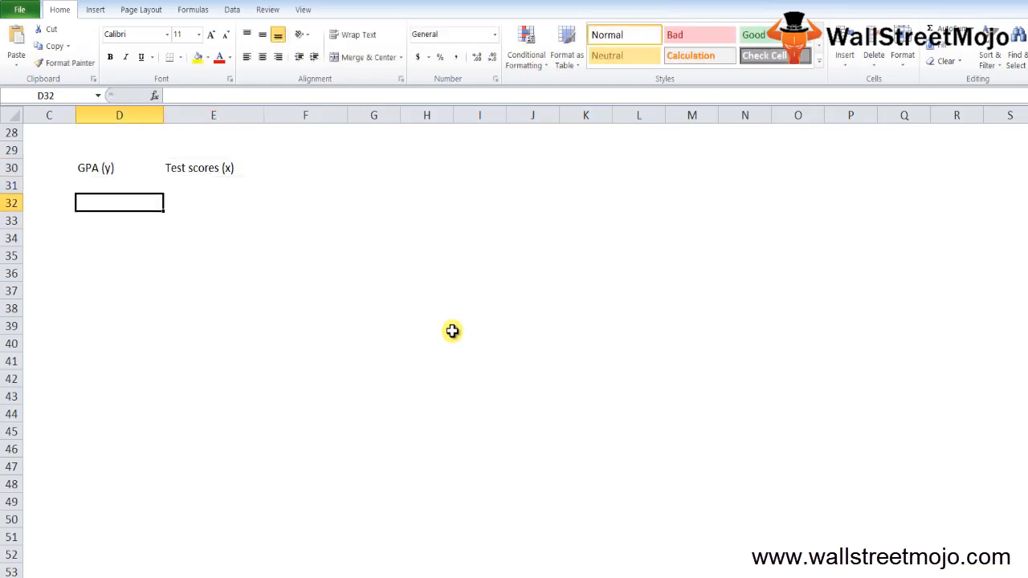
Step: Enter the GPA values 2.5, 1.5, 3.5 and 4.1 in cells D31 to D34
key(Up)
text(2.5)
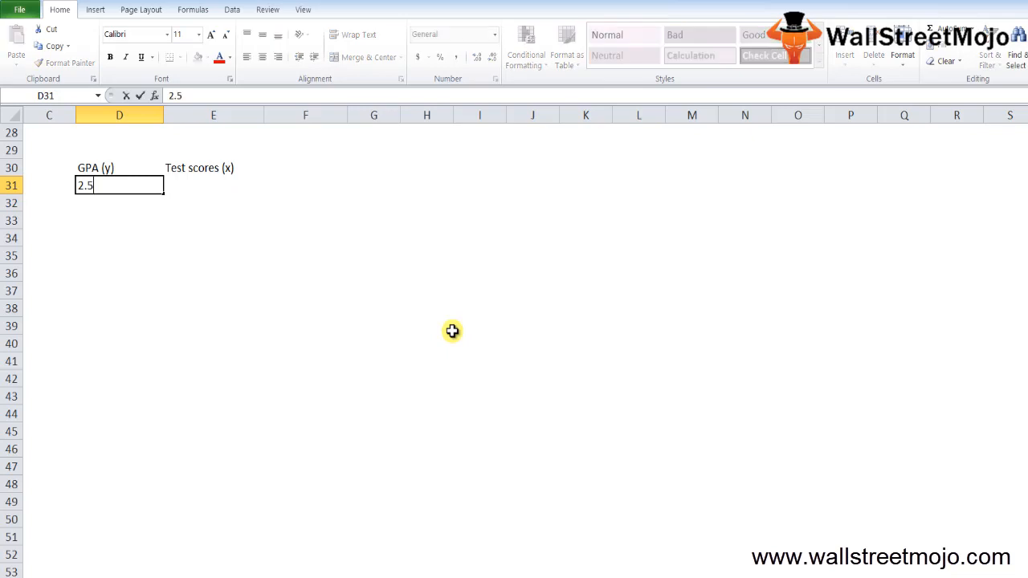
key(Return)
text(1.5)
key(Return)
text(3.5)
key(Return)
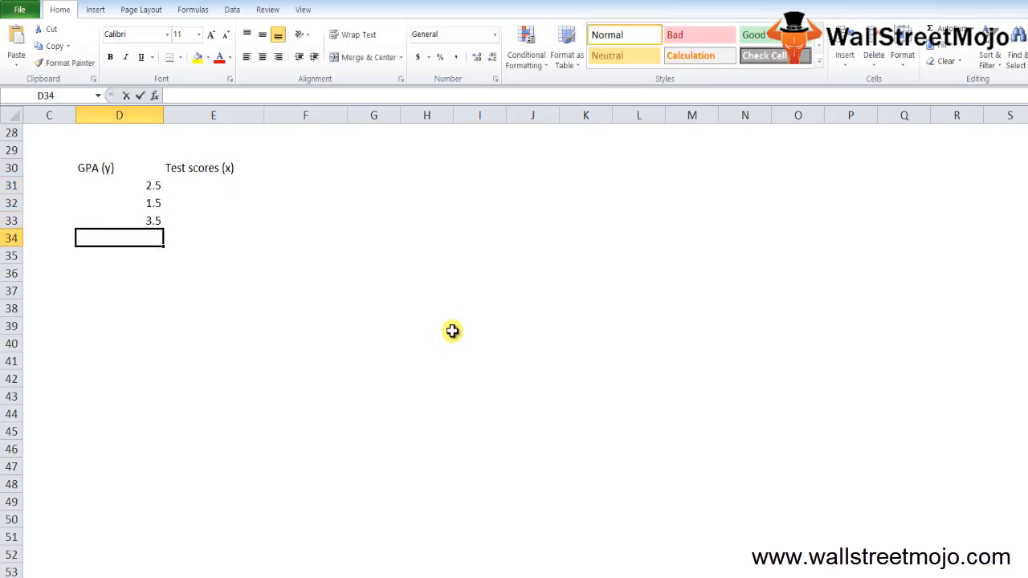
text(4.1)
key(Return)
Step: Enter the formula =D34+0.5 in cell D35 and fill it down to D42
text(=)
key(Up)
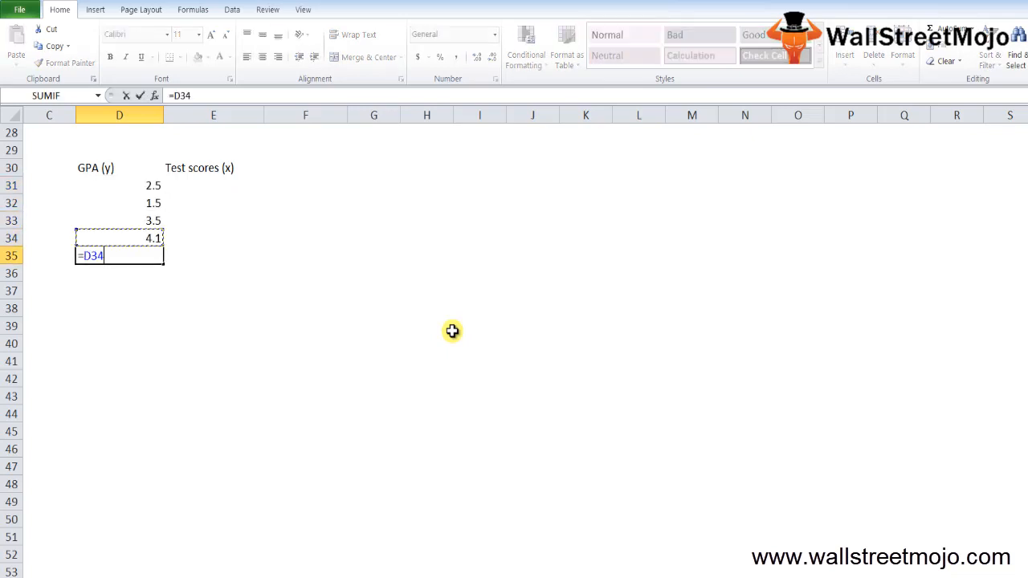
text(+0.5)
key(ctrl+Return)
key(shift+Down)
key(shift+Down)
key(shift+Down)
key(shift+Down)
key(shift+Down)
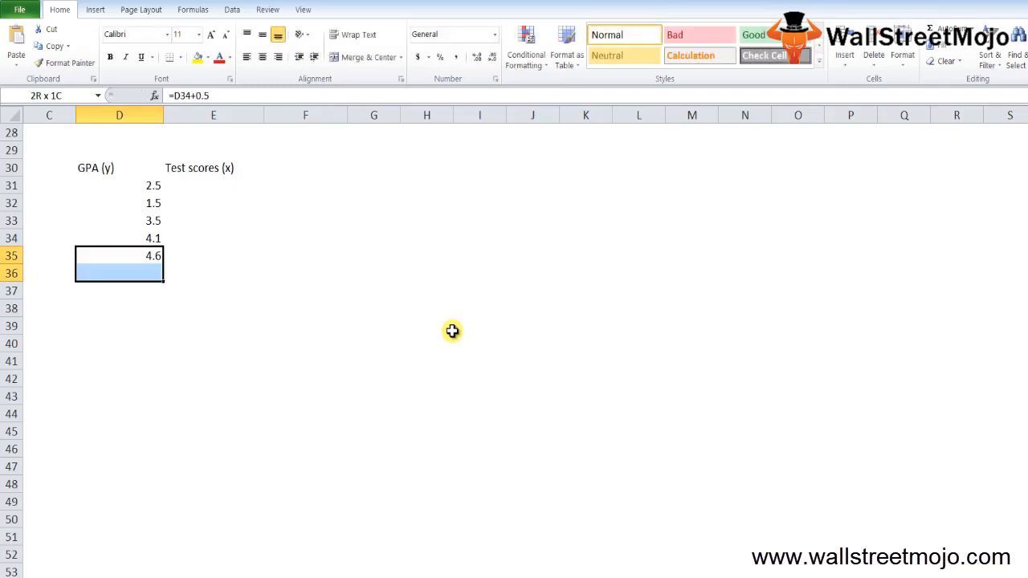
key(shift+Down)
key(shift+Down)
key(ctrl+d)
Step: Enter the formula =D42-0.5 in cell D43 and fill it down to D51
key(Down)
key(Down)
key(Down)
key(Down)
key(Down)
key(Down)
key(Down)
key(Down)
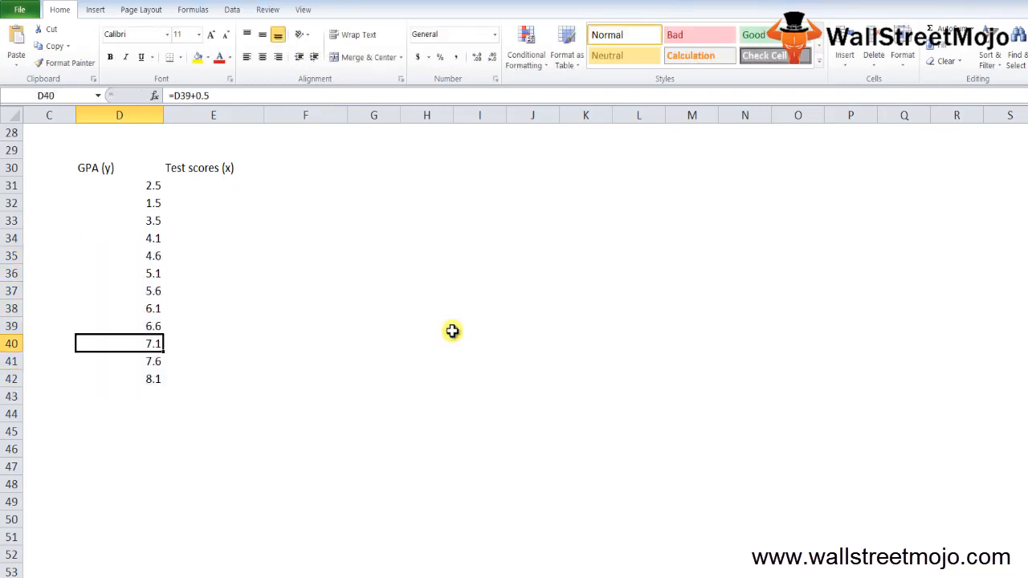
text(=)
key(Up)
text(-0.5)
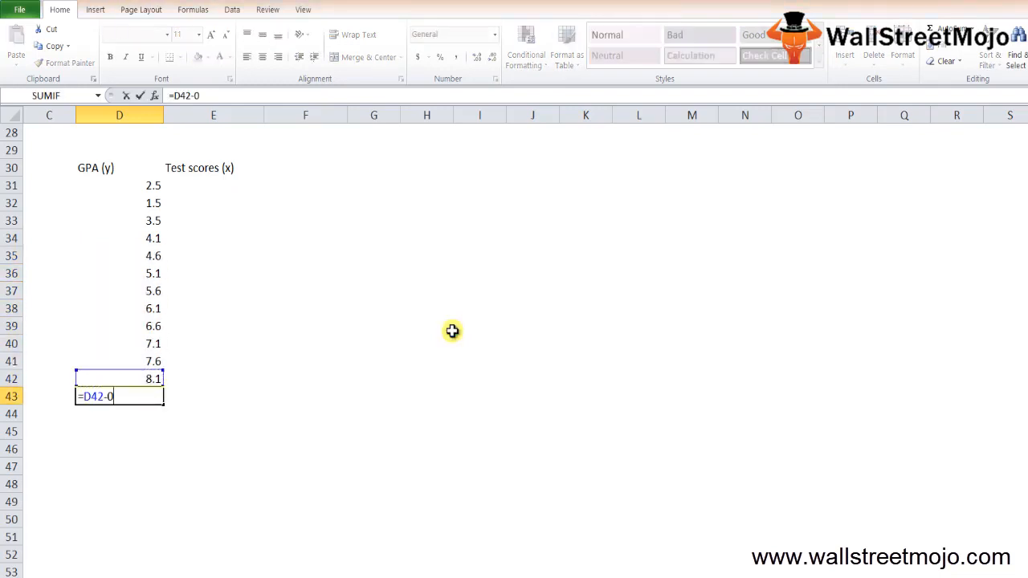
key(ctrl+Return)
key(shift+Down)
key(shift+Down)
key(shift+Down)
key(shift+Down)
key(shift+Down)
key(shift+Down)
key(shift+Down)
key(shift+Down)
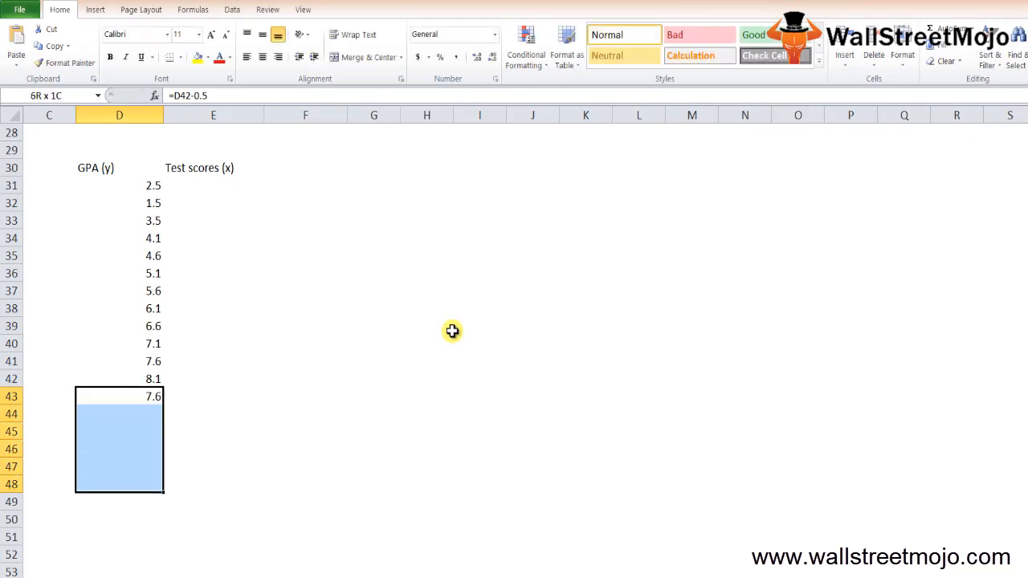
key(ctrl+d)
Step: Enter 551 as the first test score in cell E31
key(Down)
key(Down)
key(Down)
key(Down)
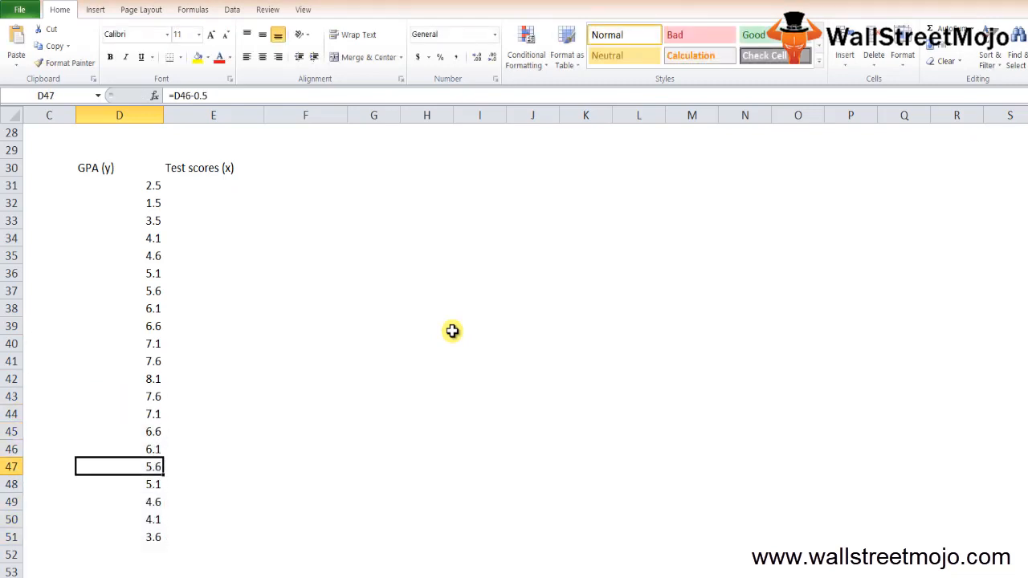
key(Up)
key(Up)
key(Up)
key(Up)
key(Up)
key(Up)
key(Up)
key(Up)
key(Up)
key(Up)
key(Up)
key(Up)
key(Up)
key(Up)
key(Up)
key(Up)
key(Right)
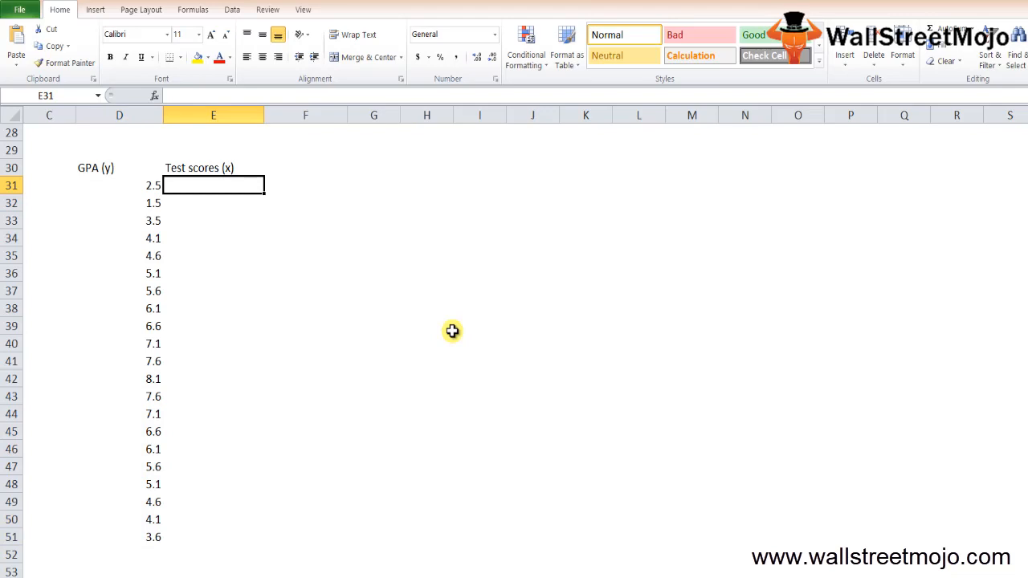
key(Up)
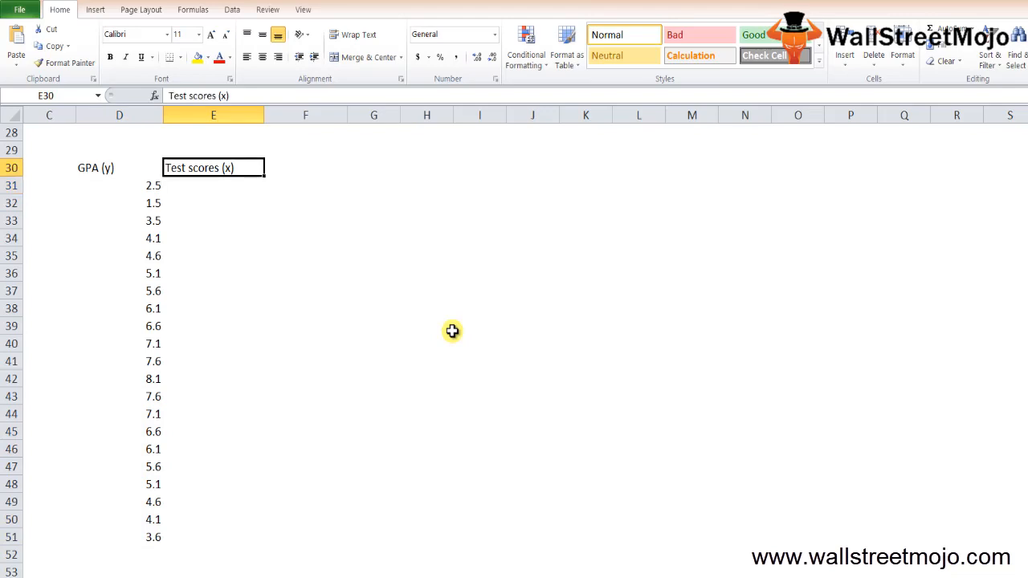
key(Down)
key(Down)
key(Up)
text(551)
key(Return)
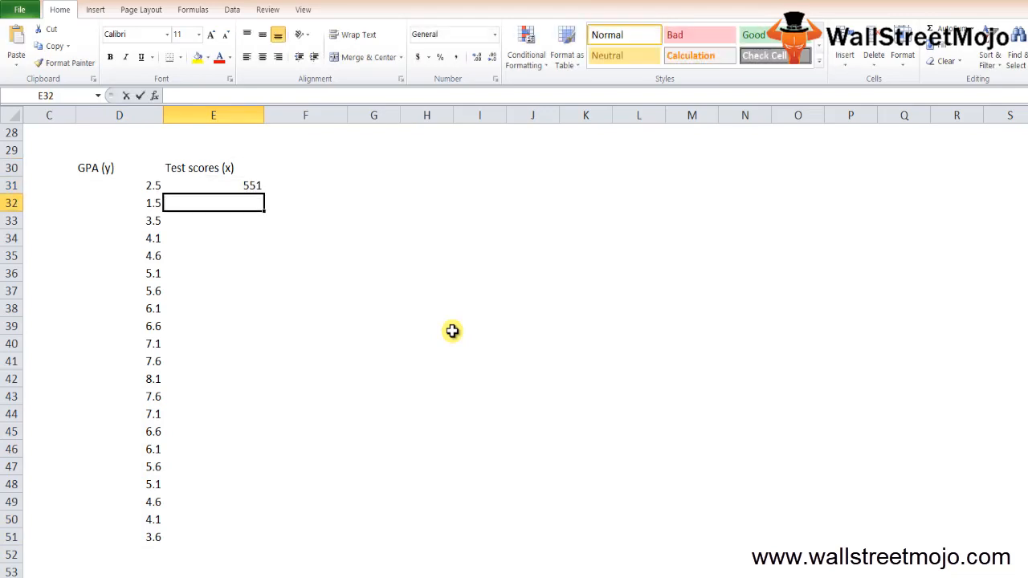
Step: Enter the formula =E31+2 in cell E32 and fill it down to E40
text(=E31+2)
key(Return)
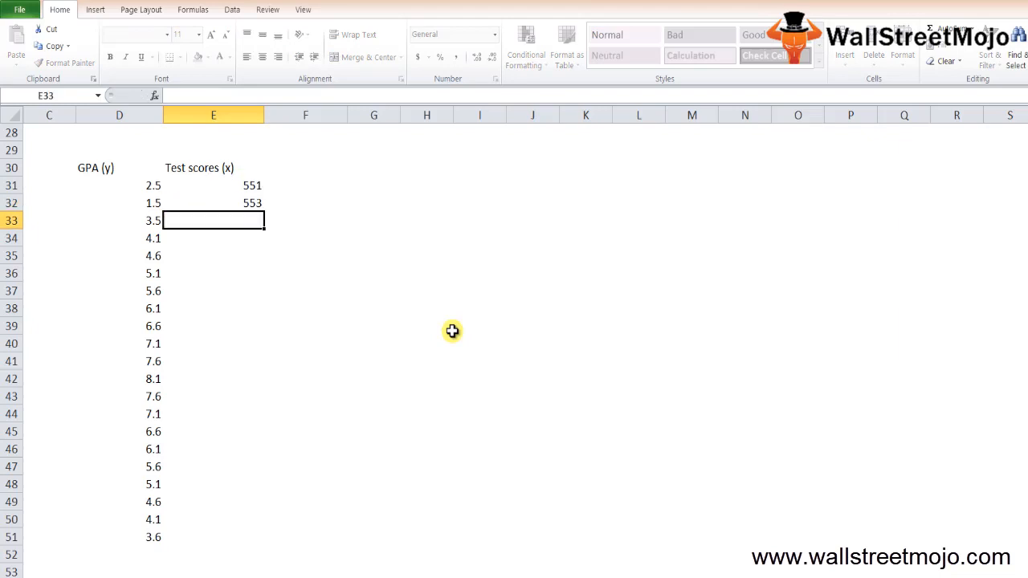
key(Up)
key(shift+Down)
key(shift+Down)
key(shift+Down)
key(shift+Down)
key(shift+Down)
key(shift+Down)
key(shift+Down)
key(shift+Down)
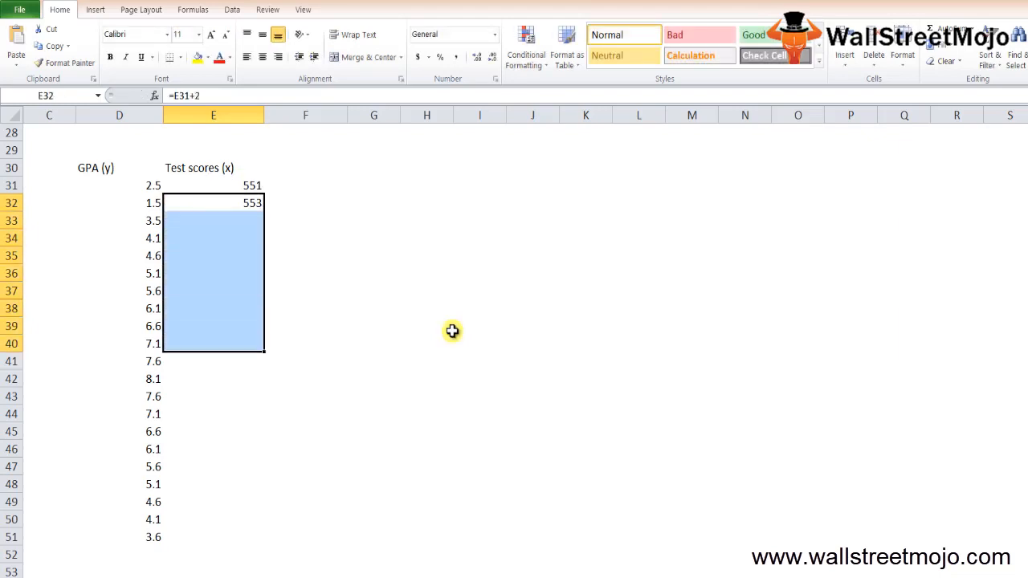
key(ctrl+d)
Step: Extend the increasing test score formula from cell E40 down to E42
key(Down)
key(Down)
key(Down)
key(Down)
key(Down)
key(Down)
key(Down)
key(Down)
key(shift+Down)
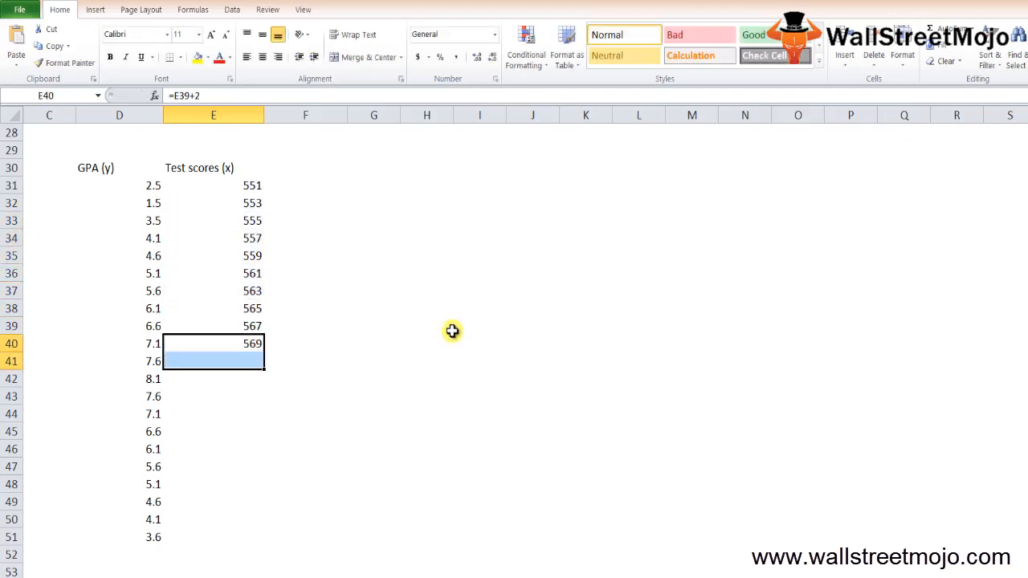
key(ctrl+d)
key(Down)
key(Down)
key(ctrl+f)
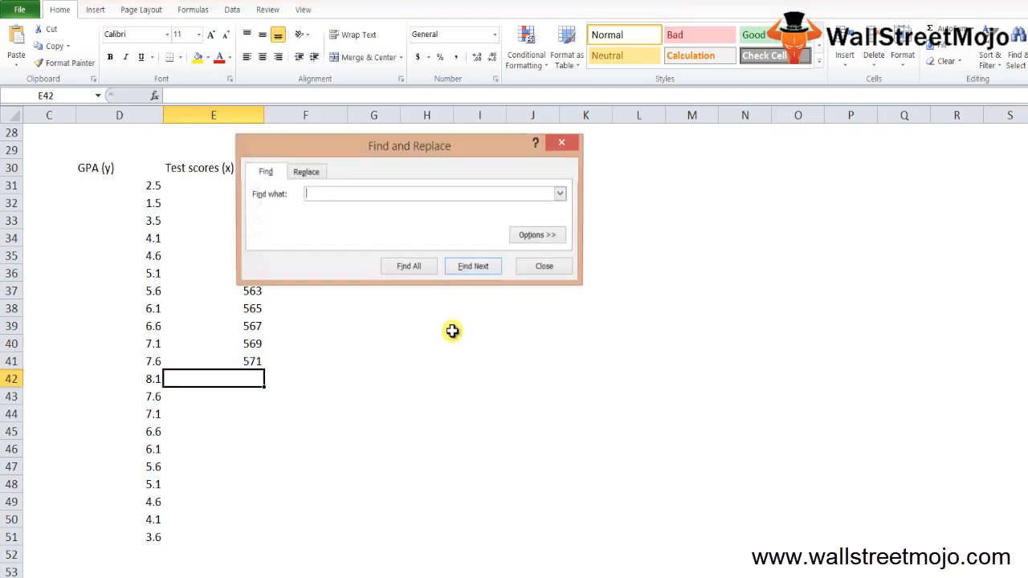
key(Escape)
key(Up)
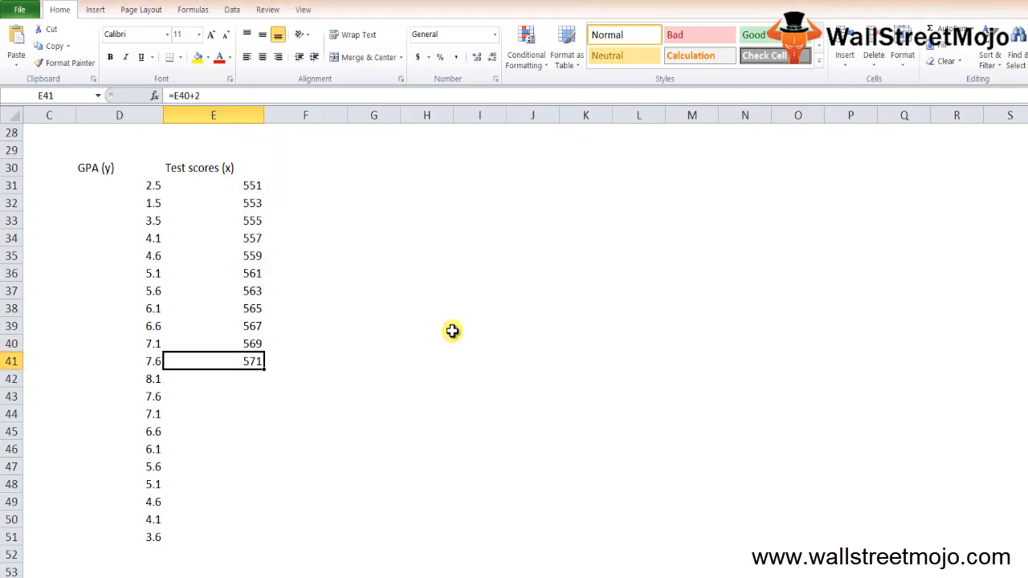
key(shift+Down)
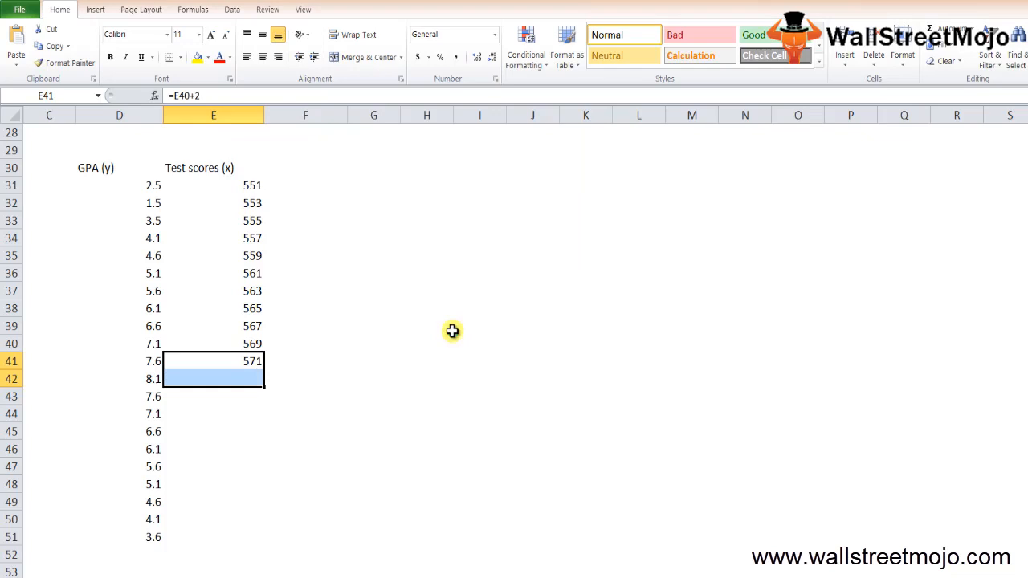
key(ctrl+d)
Step: Enter the formula =E42-2 in cell E43 and fill it down to E51
key(Down)
key(Down)
text(=)
key(Up)
text(-2)
key(ctrl+Return)
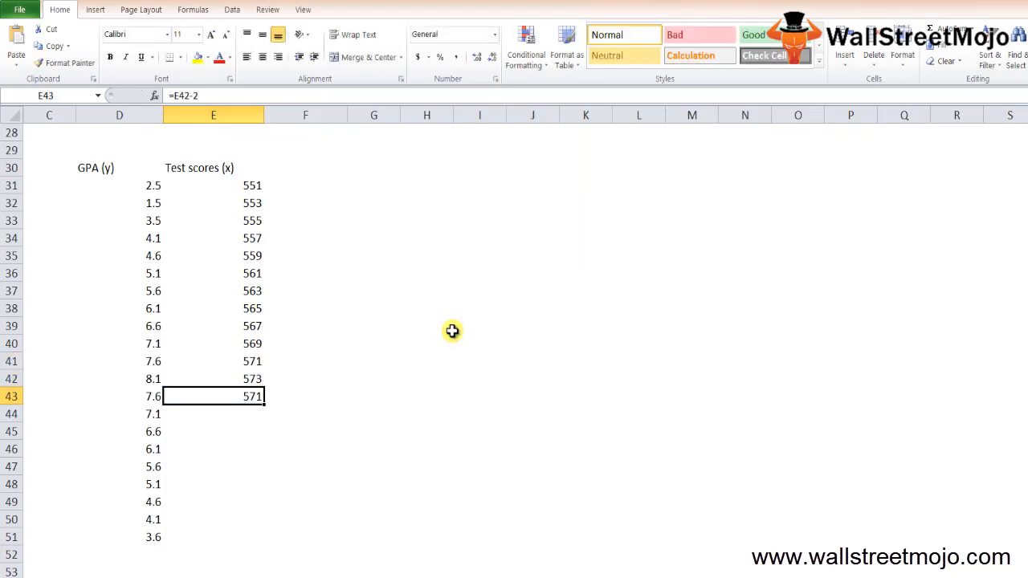
key(shift+Down)
key(shift+Down)
key(shift+Down)
key(shift+Down)
key(shift+Down)
key(shift+Down)
key(shift+Down)
key(shift+Down)
key(ctrl+d)
key(Down)
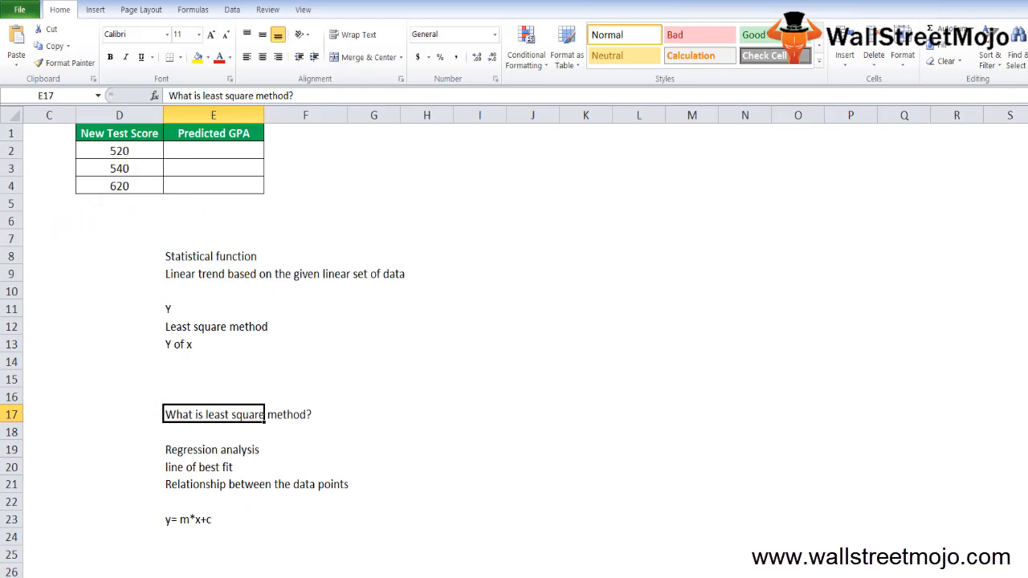
Step: Start a TREND formula in cell E2 of the Predicted GPA column, beside the new test score 520
key(Down)
key(Down)
key(Down)
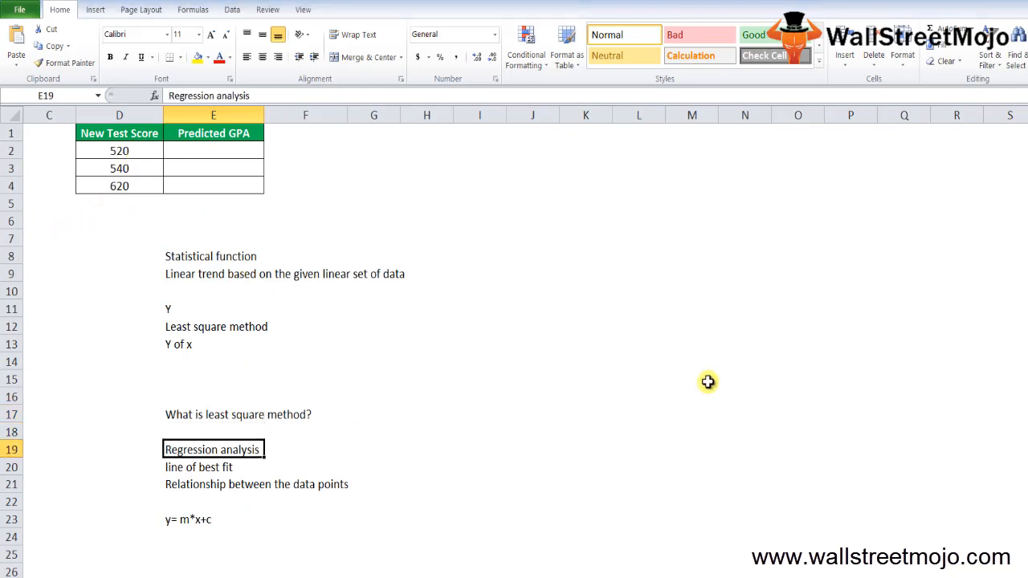
key(Up)
key(Up)
key(Up)
key(Up)
key(Up)
key(Up)
key(Up)
key(Up)
key(Up)
key(Up)
key(Up)
key(Up)
key(Up)
key(Left)
key(Up)
key(Up)
key(Up)
key(Up)
key(Up)
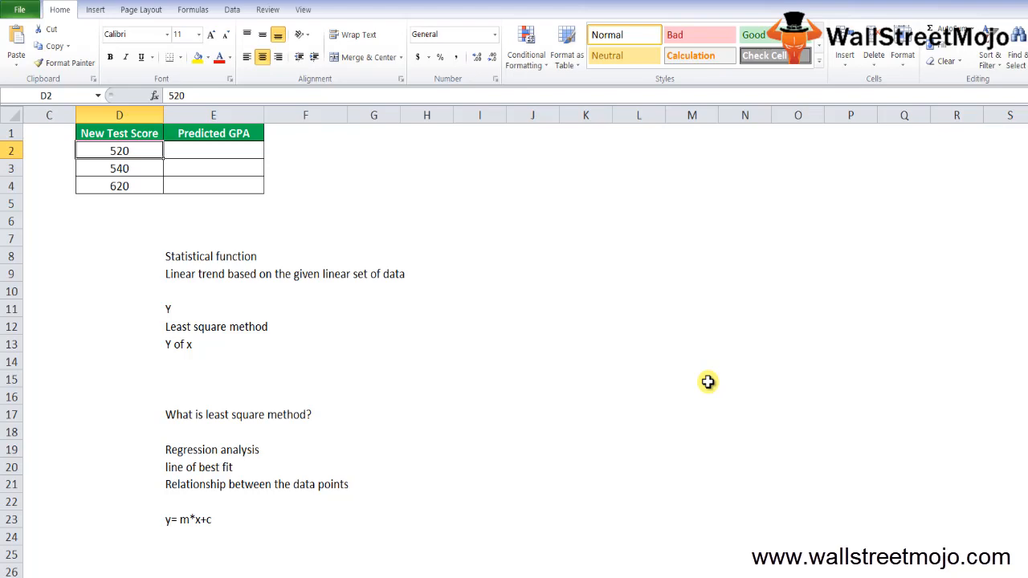
key(Right)
text(=tredn)
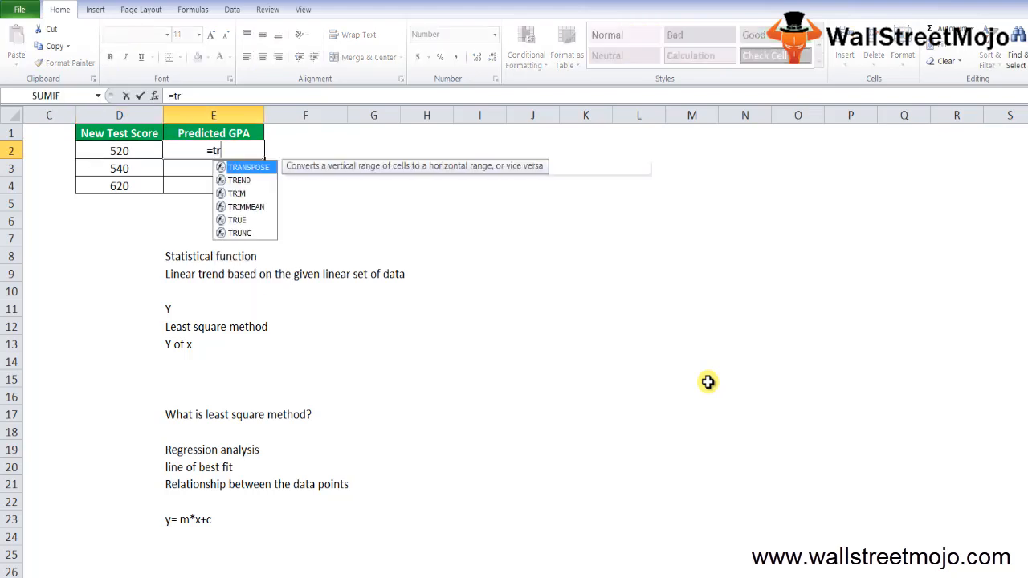
key(BackSpace)
key(BackSpace)
text(nd)
key(Tab)
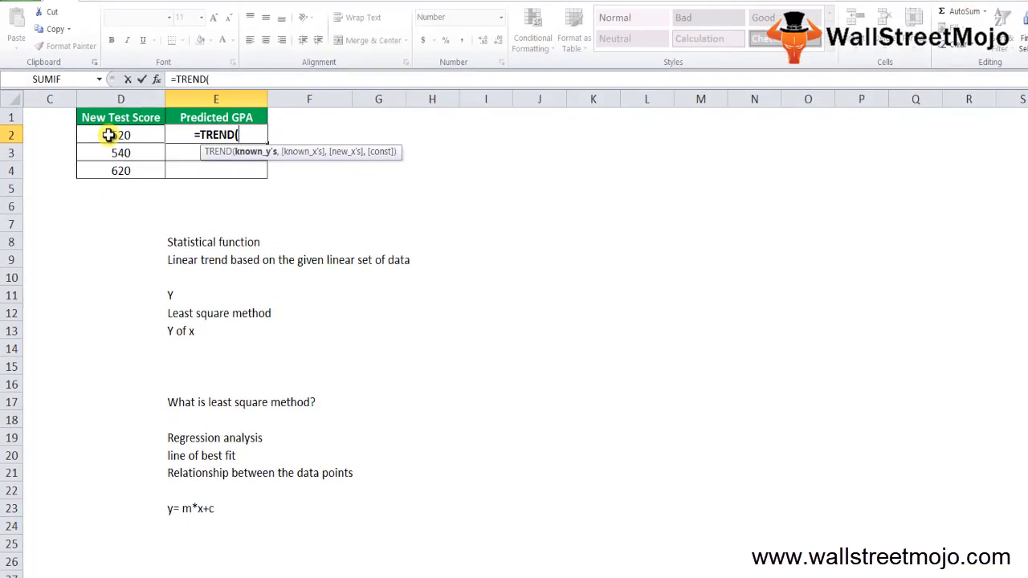
Step: Select the GPA values D31:D51 as the known_y's argument of the TREND formula
click(192, 193)
key(Down)
key(Down)
key(Down)
key(Down)
key(Down)
key(Down)
key(Down)
key(Down)
key(Down)
key(Down)
key(Down)
key(Down)
key(Down)
key(Down)
key(Down)
key(Down)
key(Down)
key(Down)
key(Down)
key(Down)
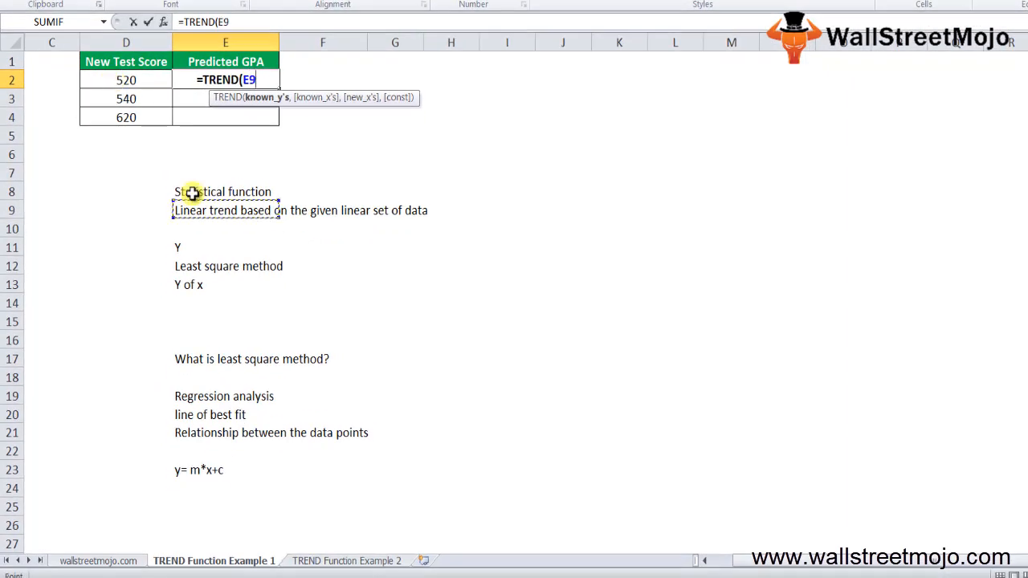
key(Down)
key(Down)
key(Down)
key(Down)
key(Down)
key(Down)
key(Down)
key(Down)
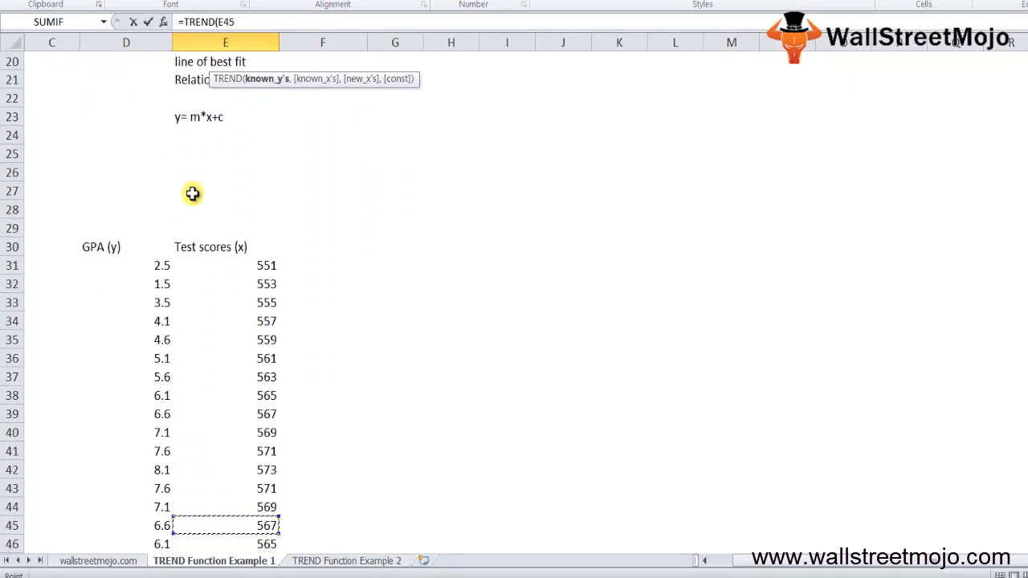
key(Up)
key(Up)
key(Up)
key(Up)
key(Up)
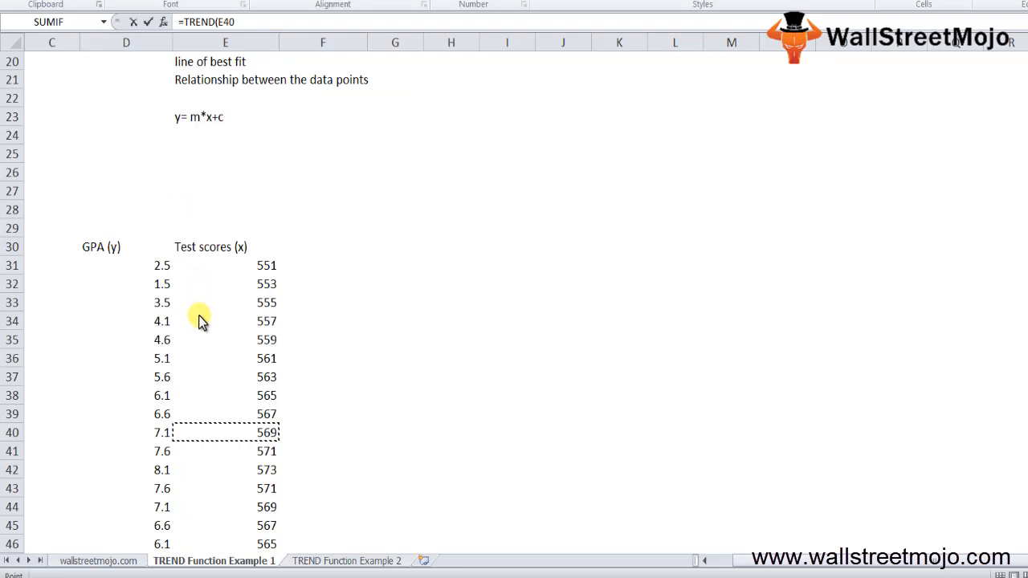
click(167, 271)
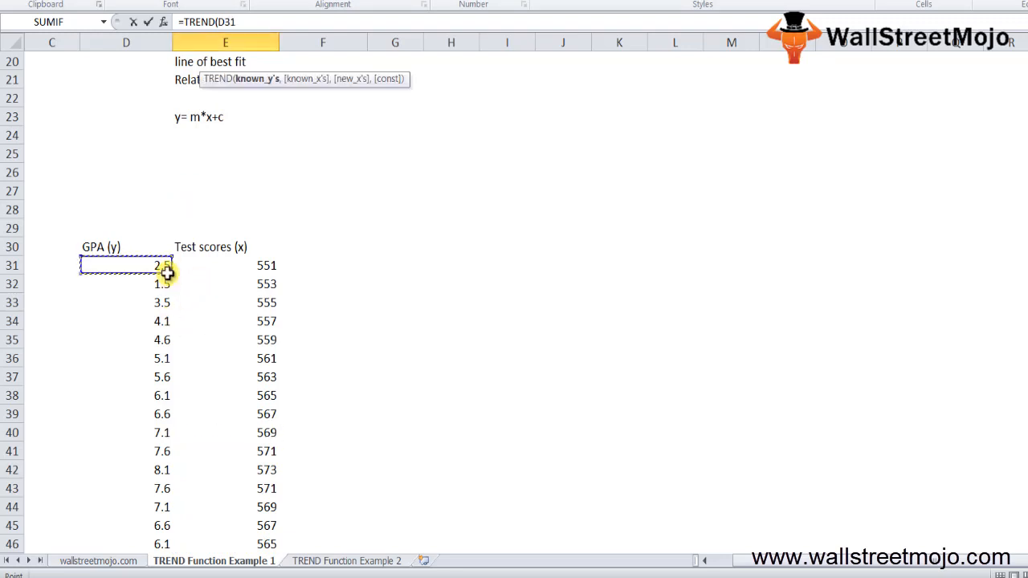
key(ctrl+shift+Down)
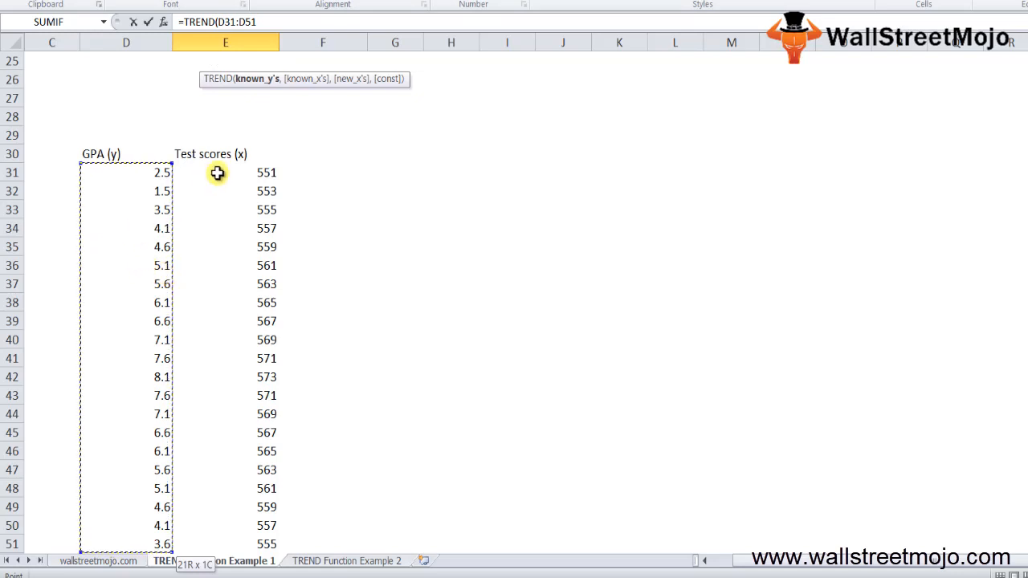
Step: Make the known_y's range absolute as $D$31:$D$51
click(235, 22)
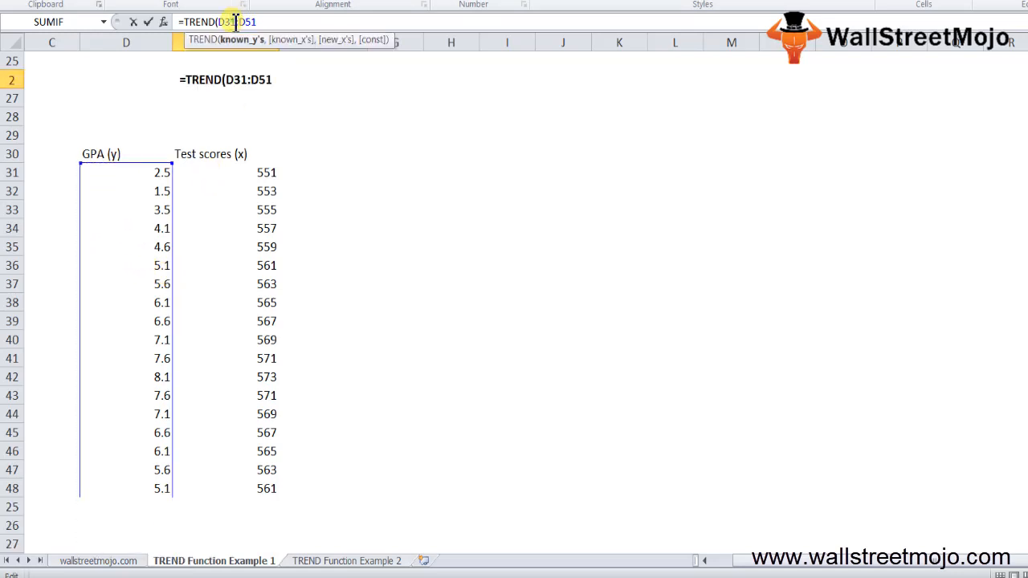
key(F4)
key(End)
key(F4)
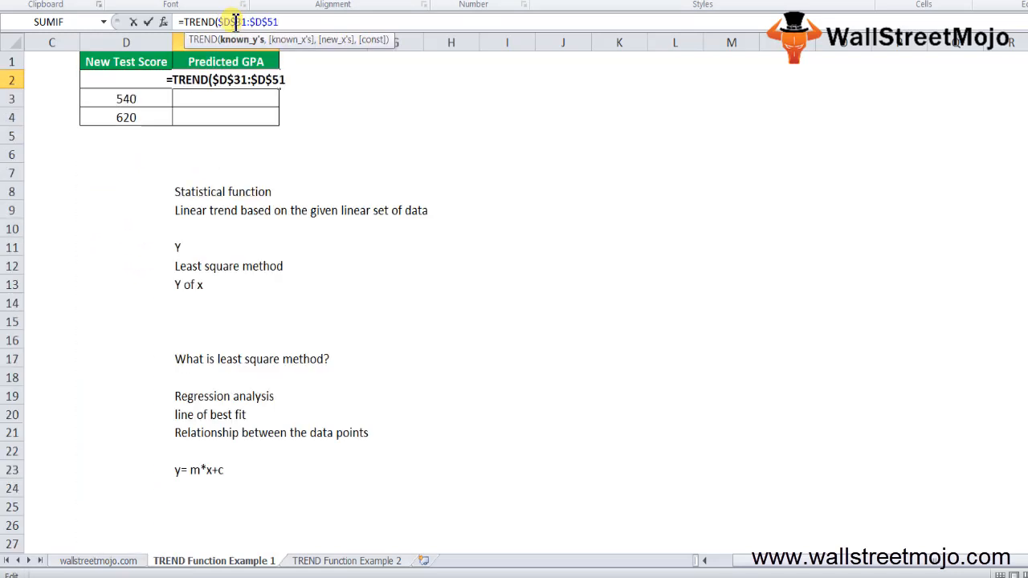
Step: Select the test scores E31:E51 as the known_x's argument of the TREND formula
text(,)
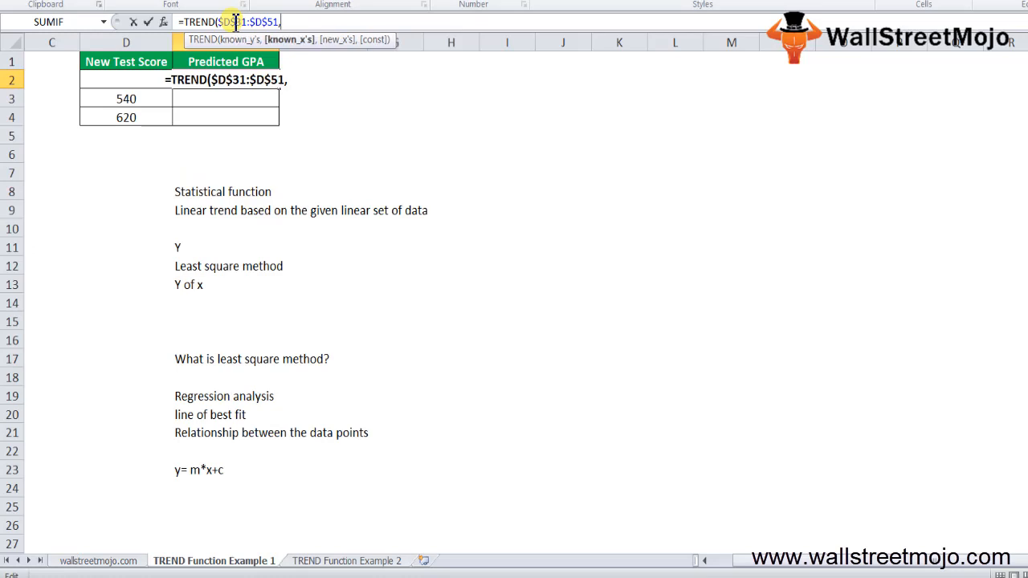
click(247, 180)
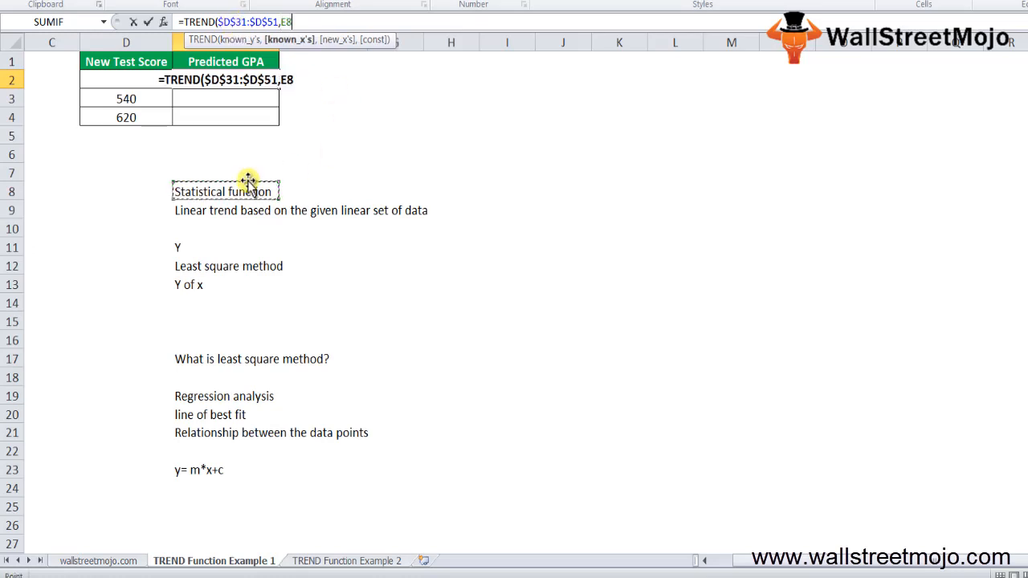
key(Down)
key(Down)
key(Down)
key(Down)
key(Down)
key(Down)
key(Down)
key(Down)
key(Down)
key(Down)
key(Down)
key(Down)
key(Down)
key(Down)
key(Down)
key(Down)
key(Down)
key(Down)
key(Down)
key(Down)
key(Up)
key(Up)
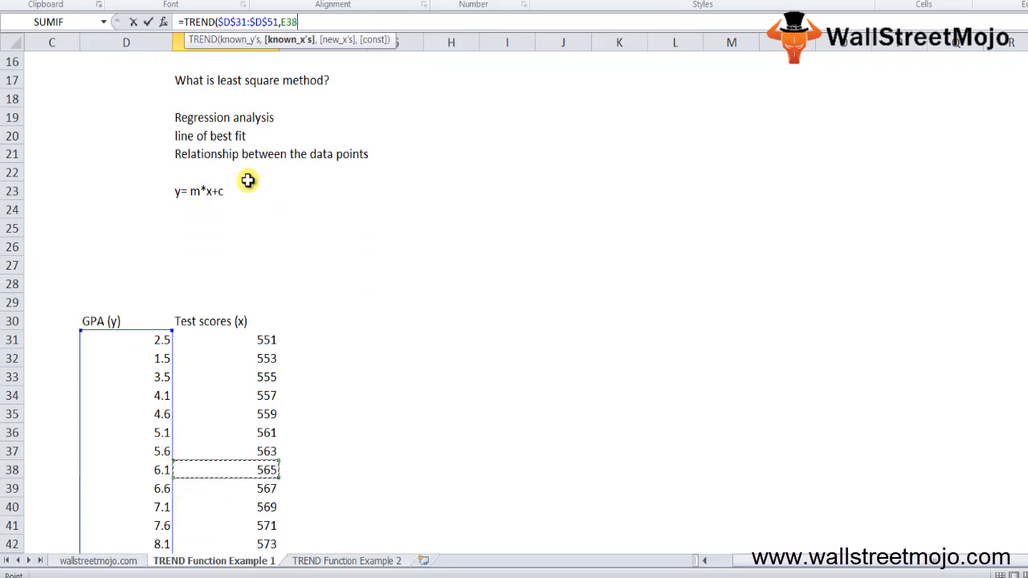
key(Up)
key(Up)
key(Up)
key(Up)
key(Up)
key(Up)
key(Up)
key(ctrl+shift+Down)
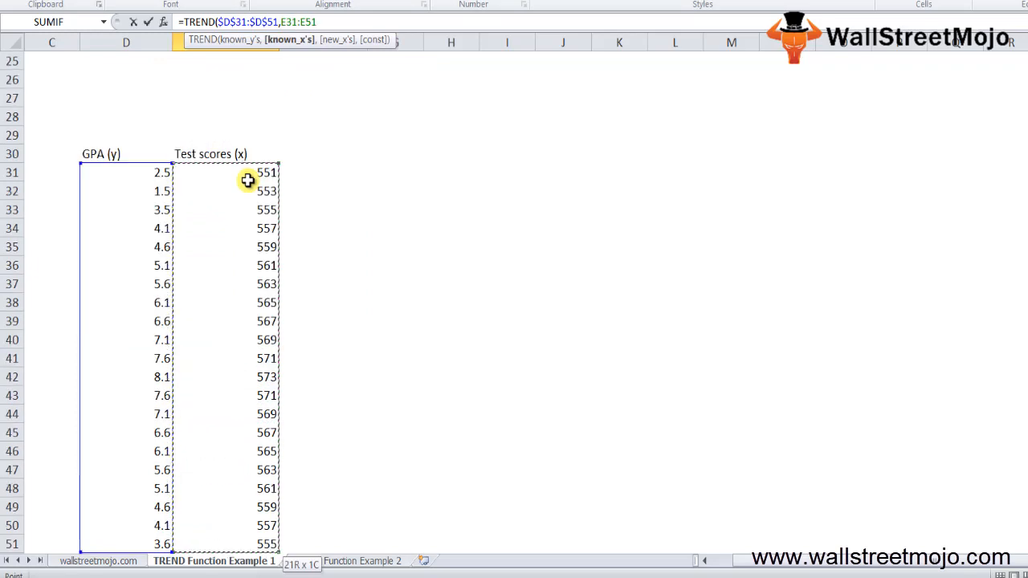
Step: Make the known_x's range absolute as $E$31:$E$51
click(293, 21)
key(F4)
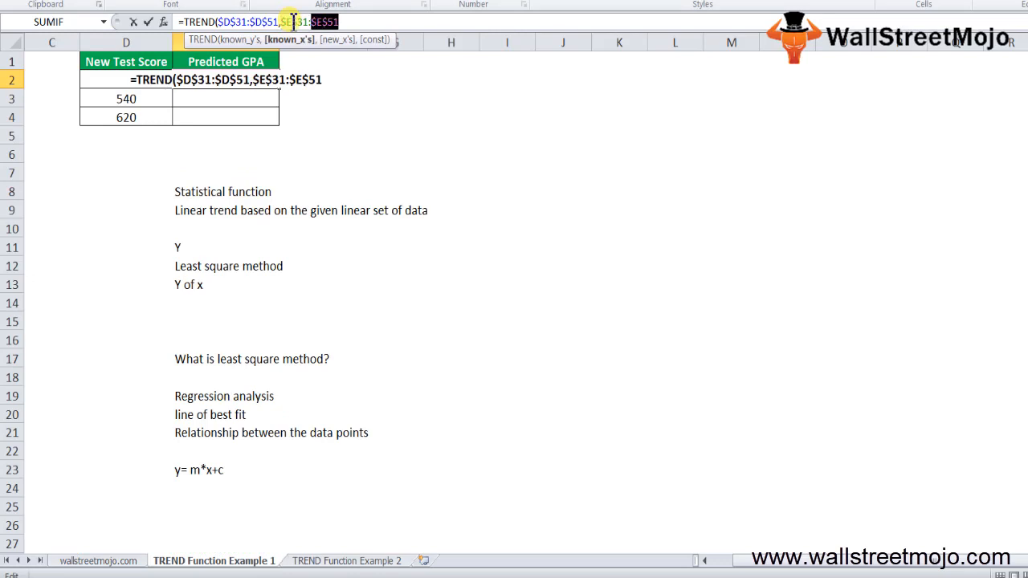
key(Right)
Step: Use the new test score in D2 as the new_x's argument and complete the TREND formula in E2
text(,)
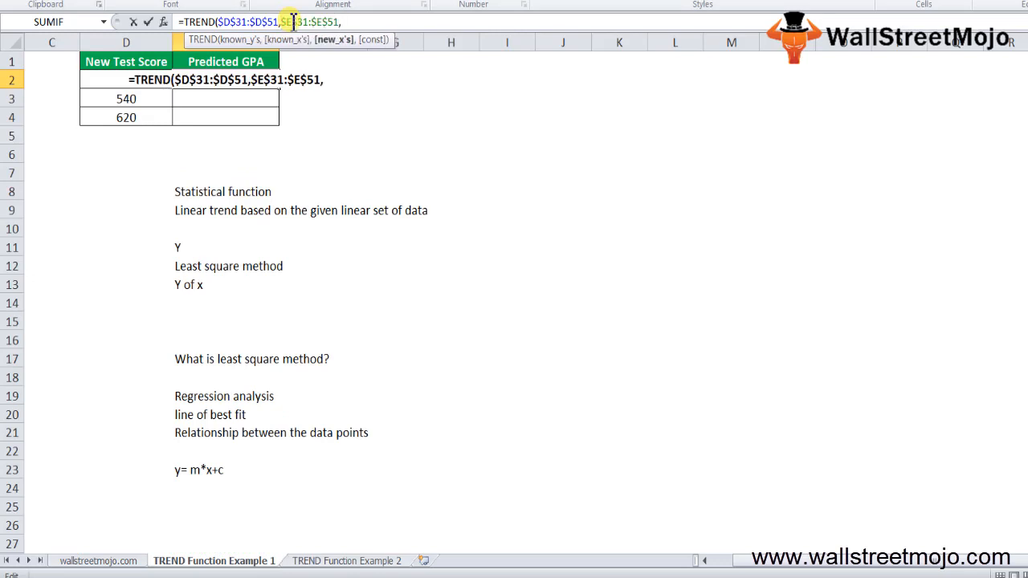
click(171, 102)
key(Up)
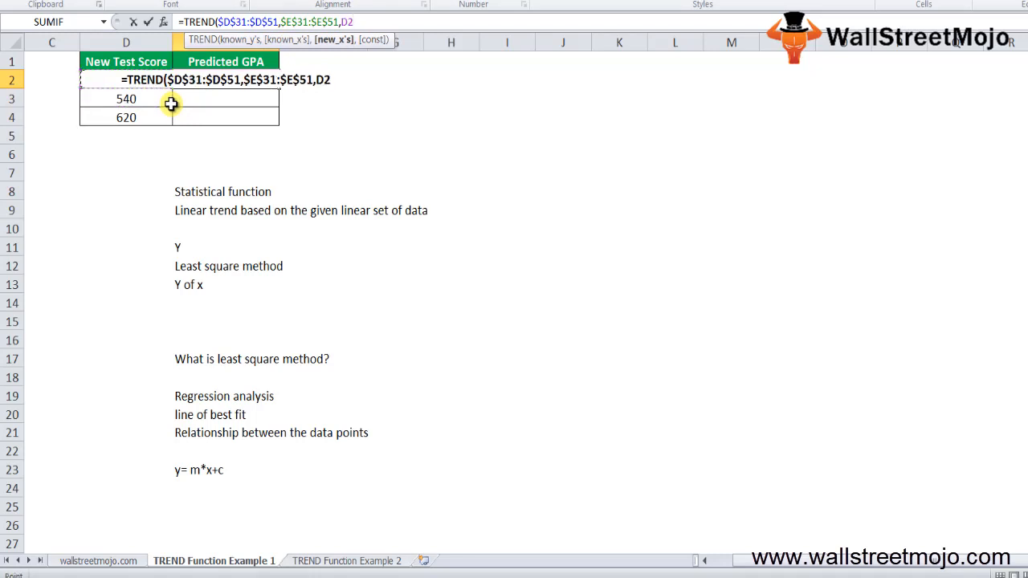
text())
key(Return)
Step: Fill the Predicted GPA formula from E2 down to E4
key(Up)
key(shift+Down)
key(shift+Down)
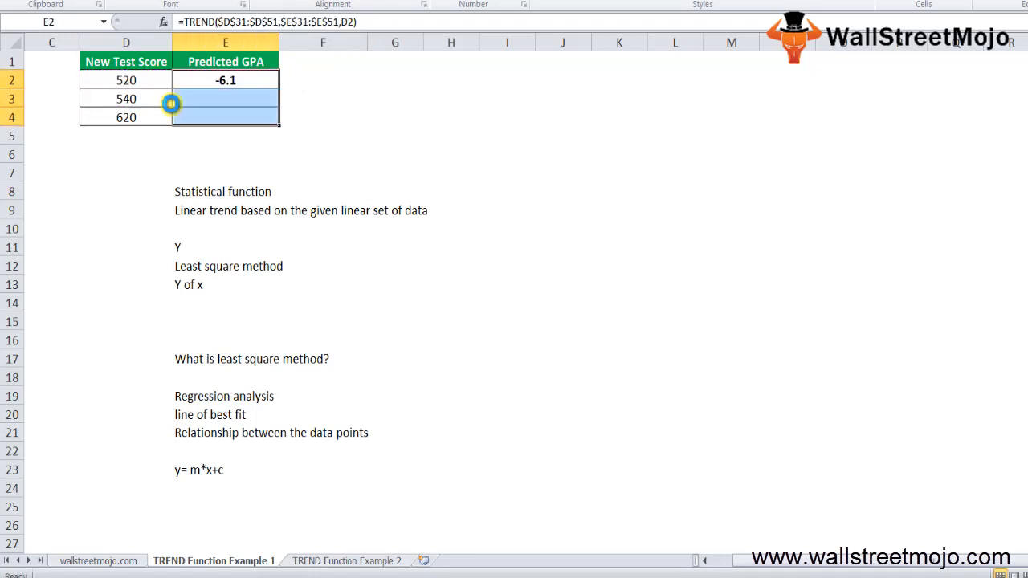
key(ctrl+d)
key(Down)
key(Down)
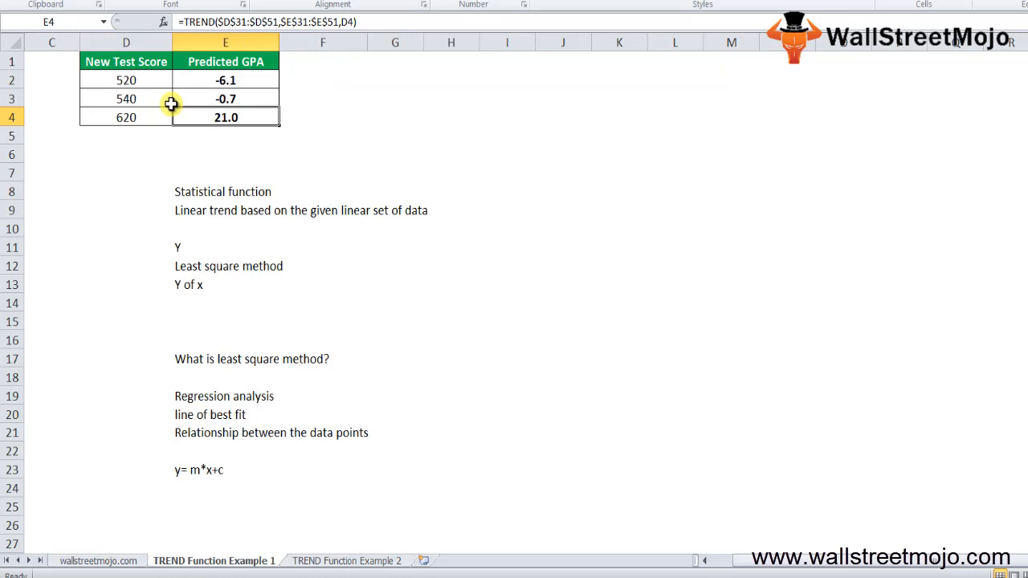
Step: Switch to the TREND Function Example 2 sheet and go to the first Actual Sales value in B2
key(ctrl+Page_Down)
key(Left)
key(Left)
key(Left)
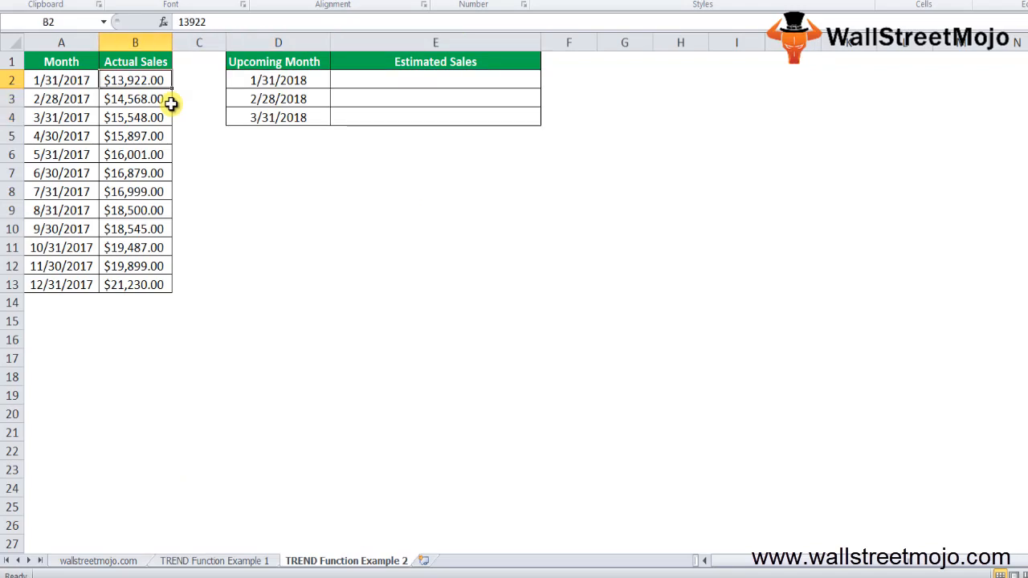
Step: Examine the 2017 months and their actual sales, along with the Estimated Sales column for the upcoming months
key(Right)
key(Right)
key(Right)
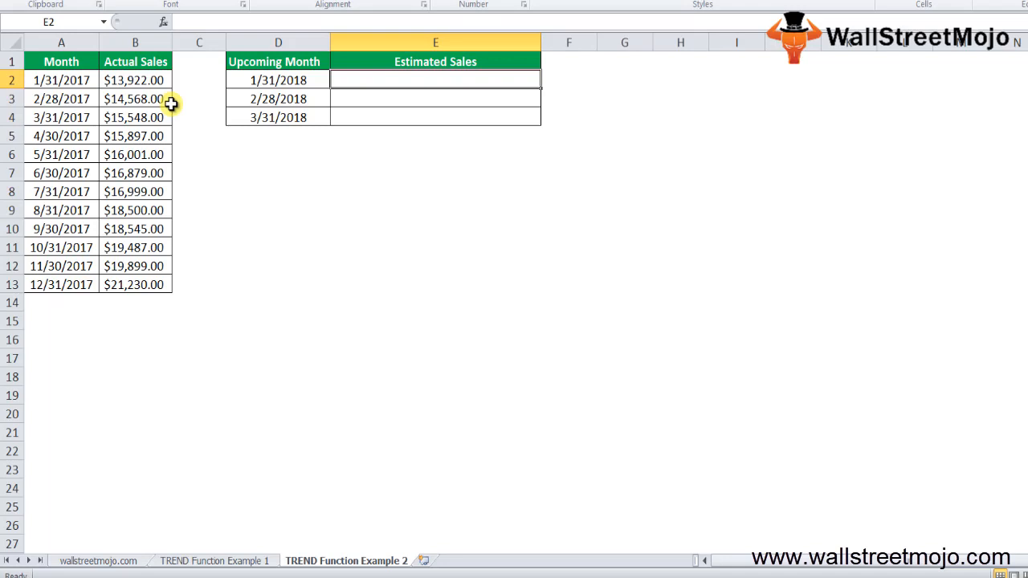
key(Left)
key(Left)
key(Left)
key(Left)
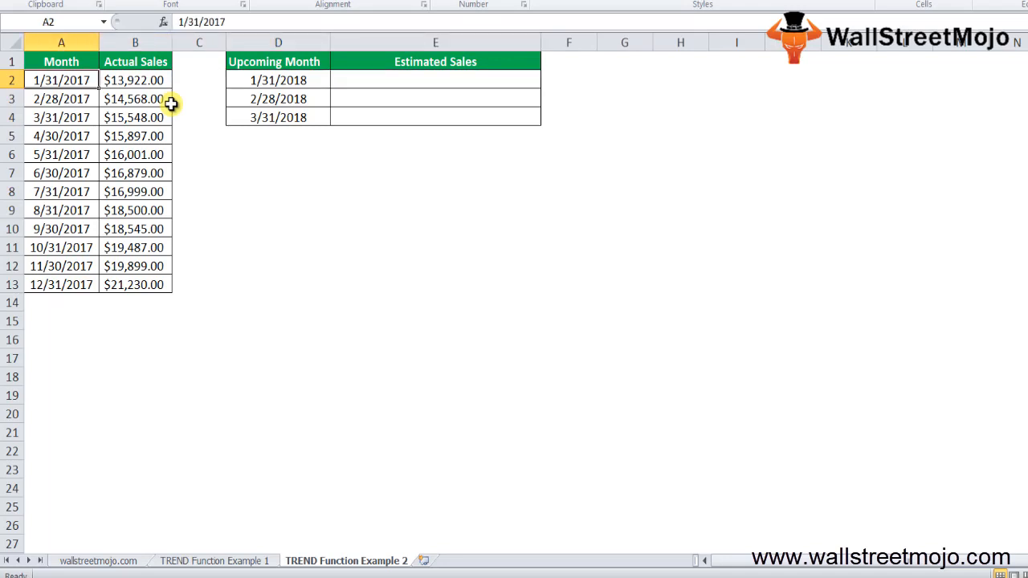
key(Down)
key(Down)
key(Down)
key(Down)
key(Down)
key(Down)
key(Down)
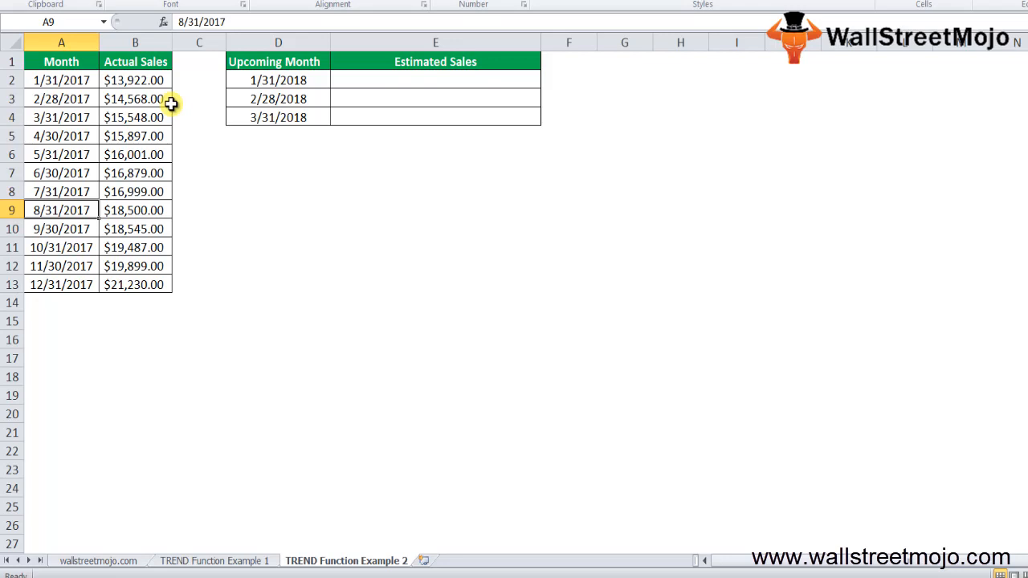
key(Right)
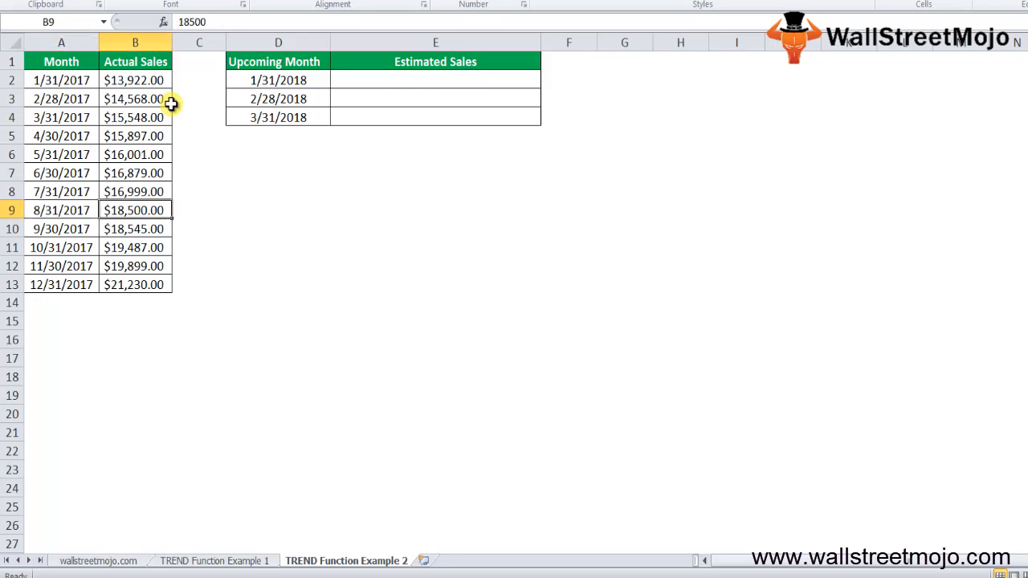
key(Left)
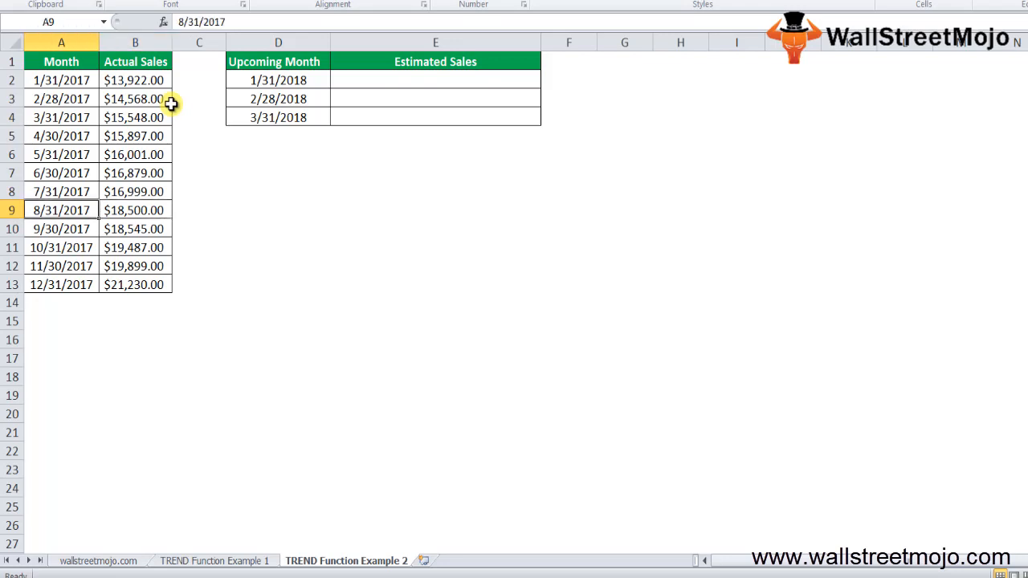
key(Right)
key(Right)
key(Right)
text(1111)
key(Escape)
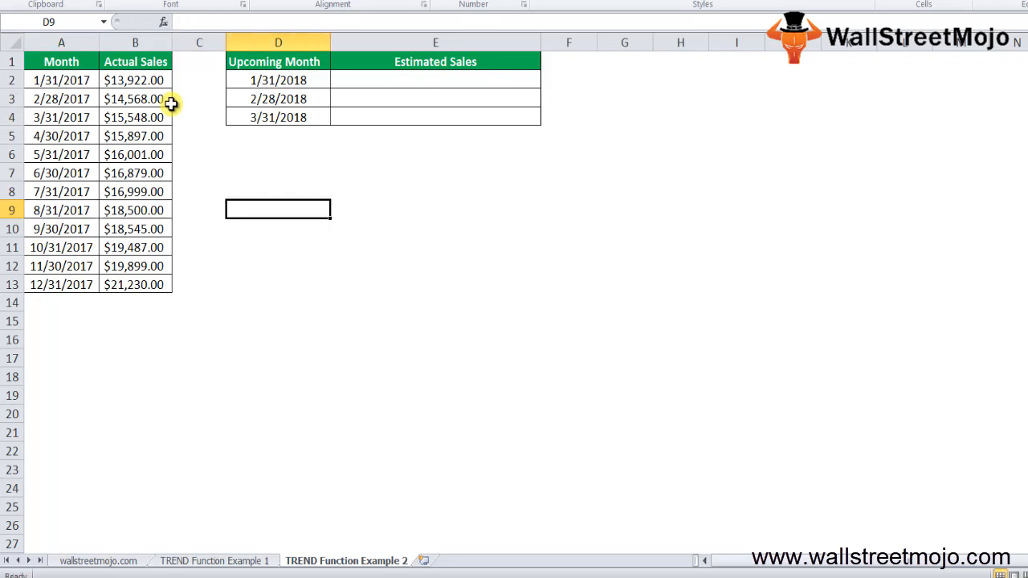
Step: Start a TREND formula in cell E2 of the Estimated Sales column, beside the upcoming month 1/31/2018
key(Up)
key(Up)
key(Up)
key(Up)
key(Up)
key(Up)
key(Up)
key(Right)
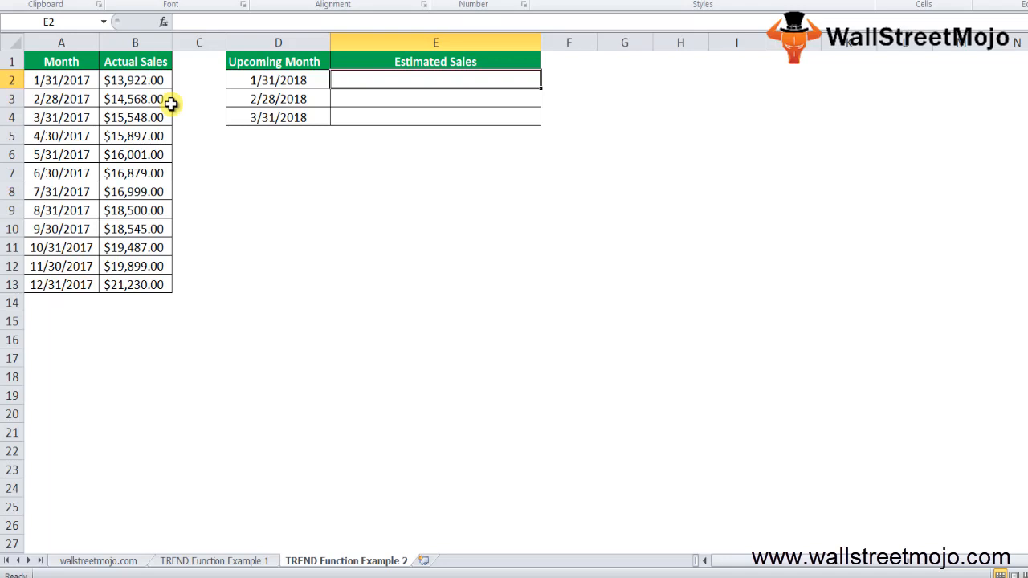
text(=tr)
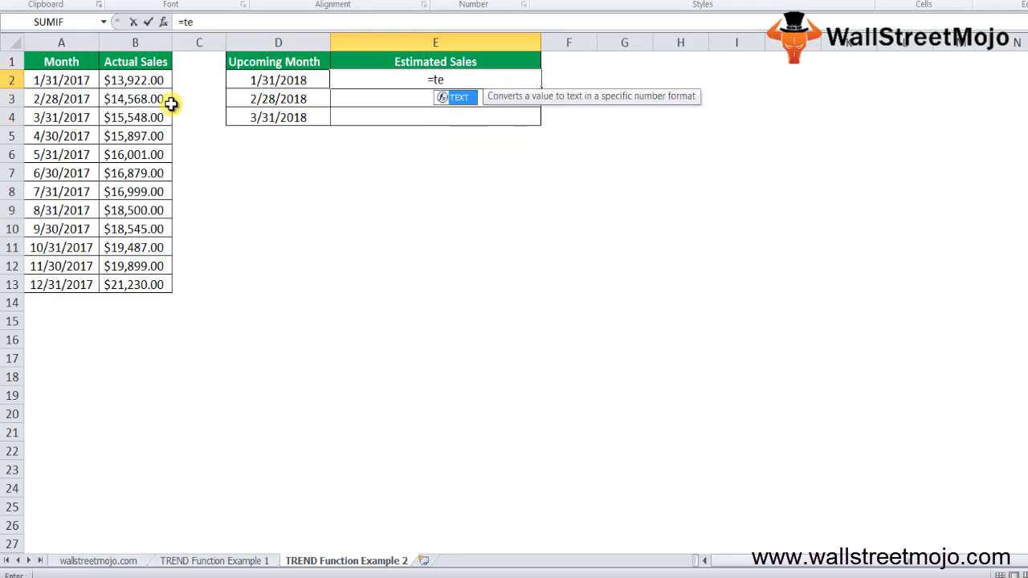
text(en)
key(Tab)
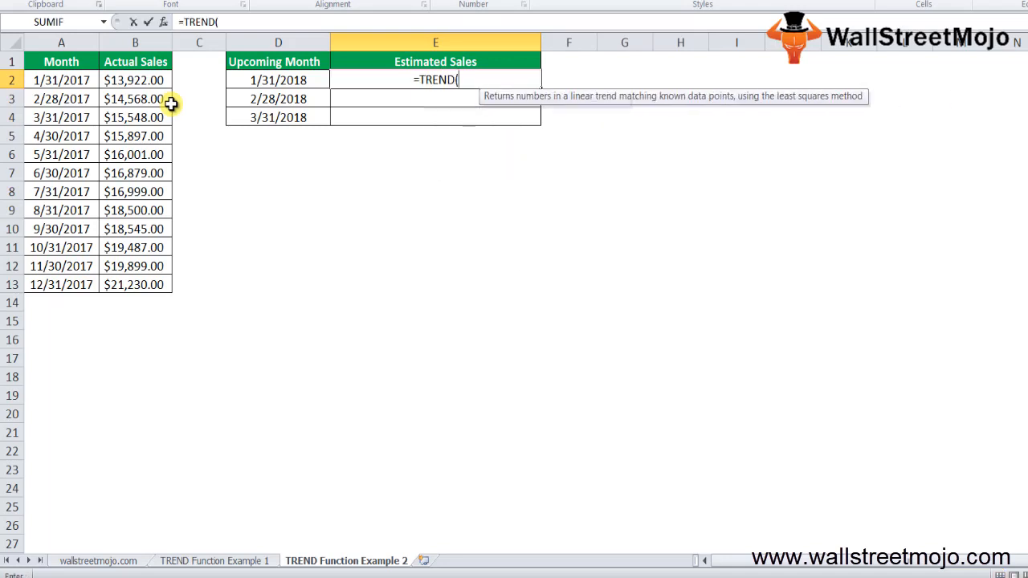
Step: Set the known_y's argument to the actual sales B2:B13, made absolute as $B$2:$B$13
key(Left)
key(Left)
key(Left)
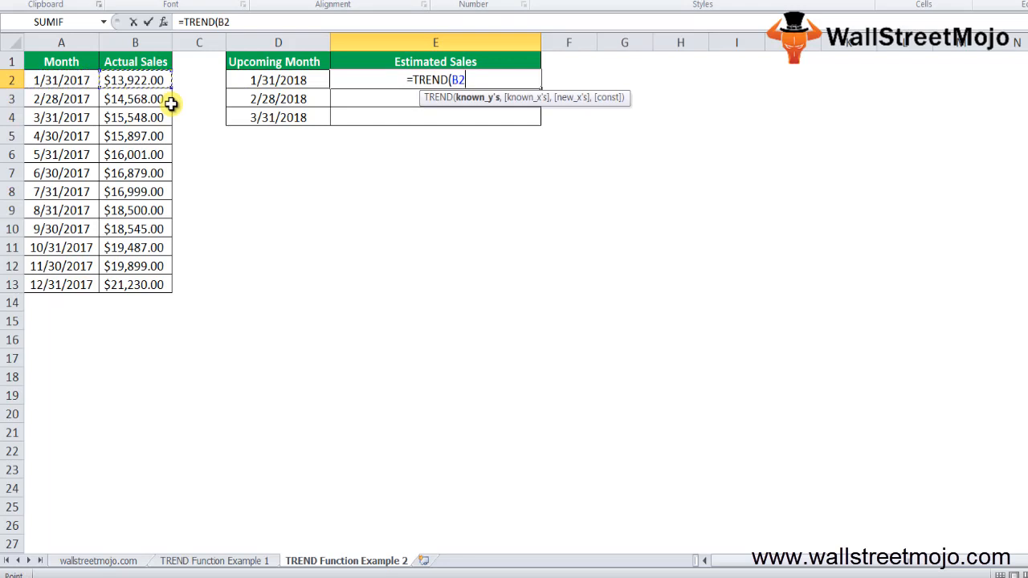
key(ctrl+shift+Down)
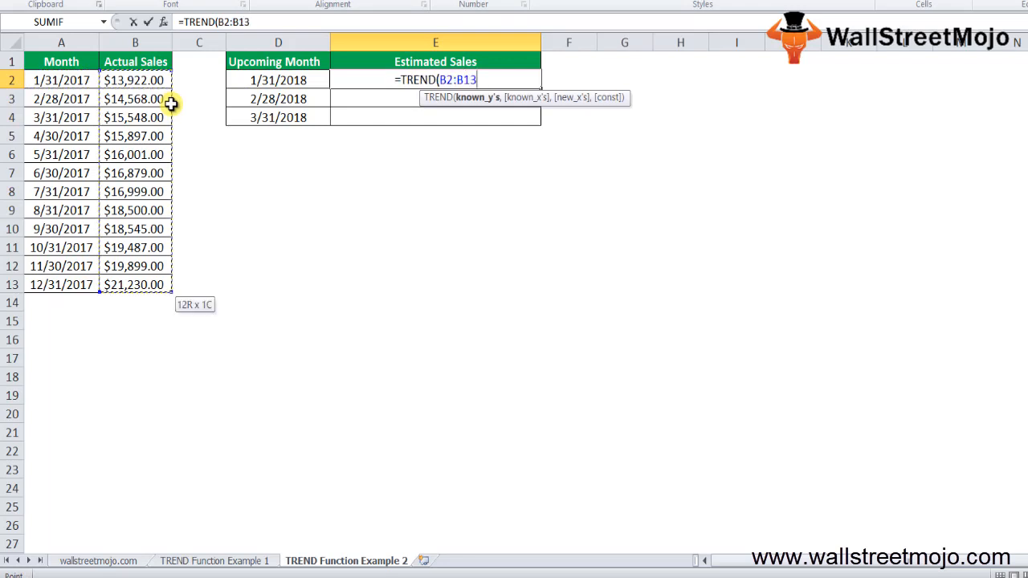
click(223, 22)
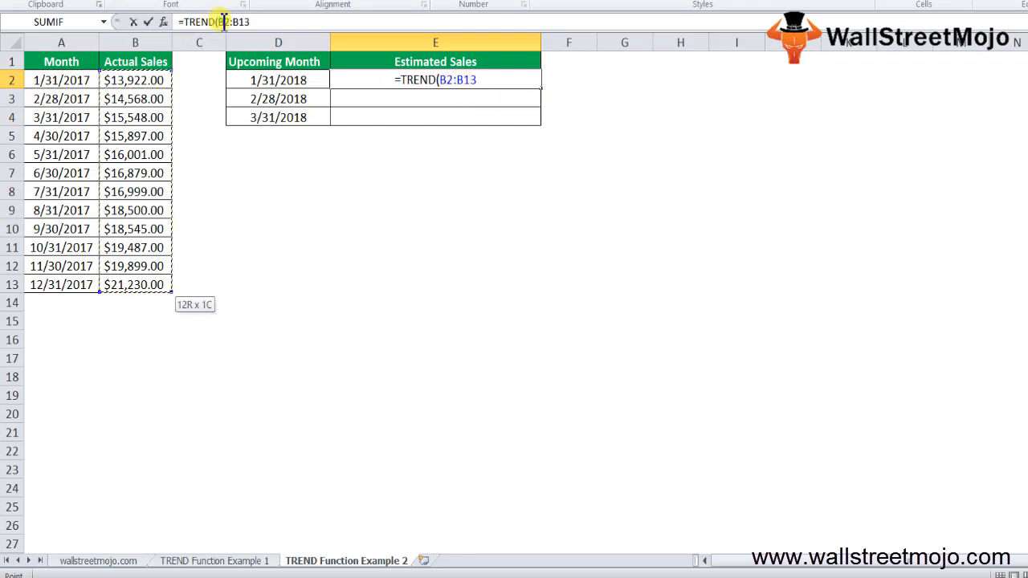
key(F4)
key(Right)
key(Right)
key(F4)
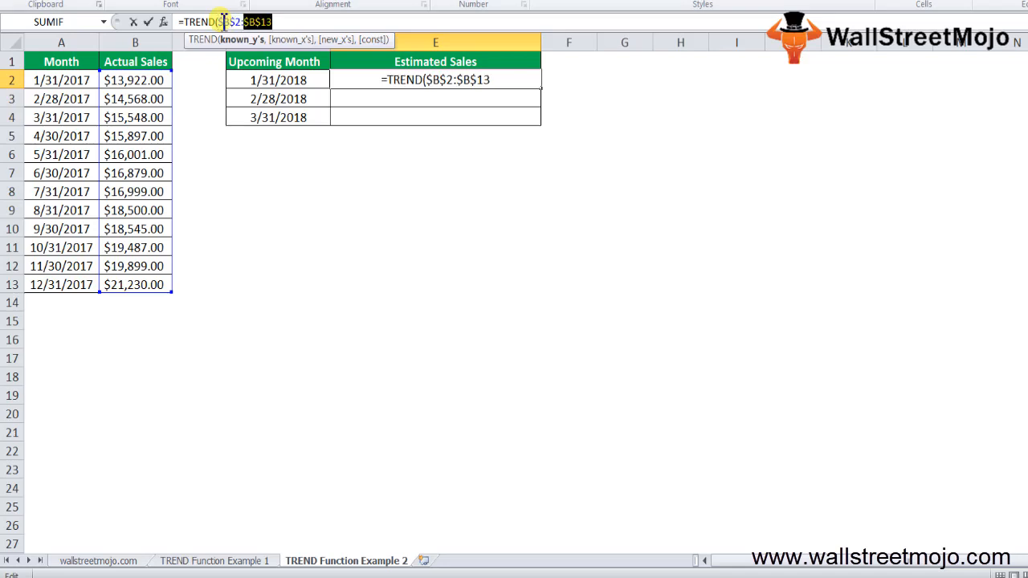
key(Right)
Step: Set the known_x's argument to the months A2:A13, made absolute as $A$2:$A$13
text(,)
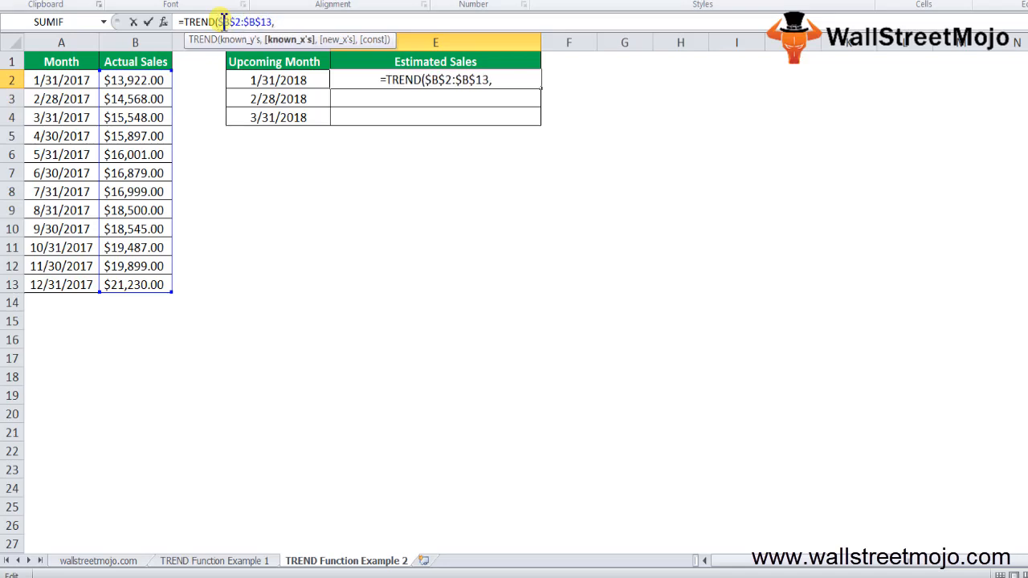
click(39, 78)
key(ctrl+shift+Down)
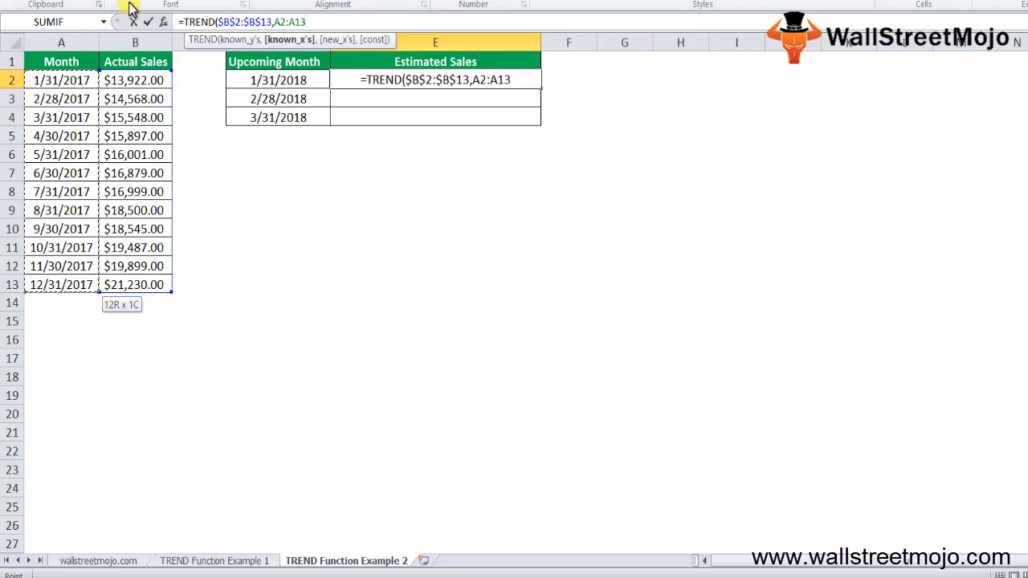
click(281, 22)
key(F4)
key(Right)
key(Right)
key(F4)
key(Right)
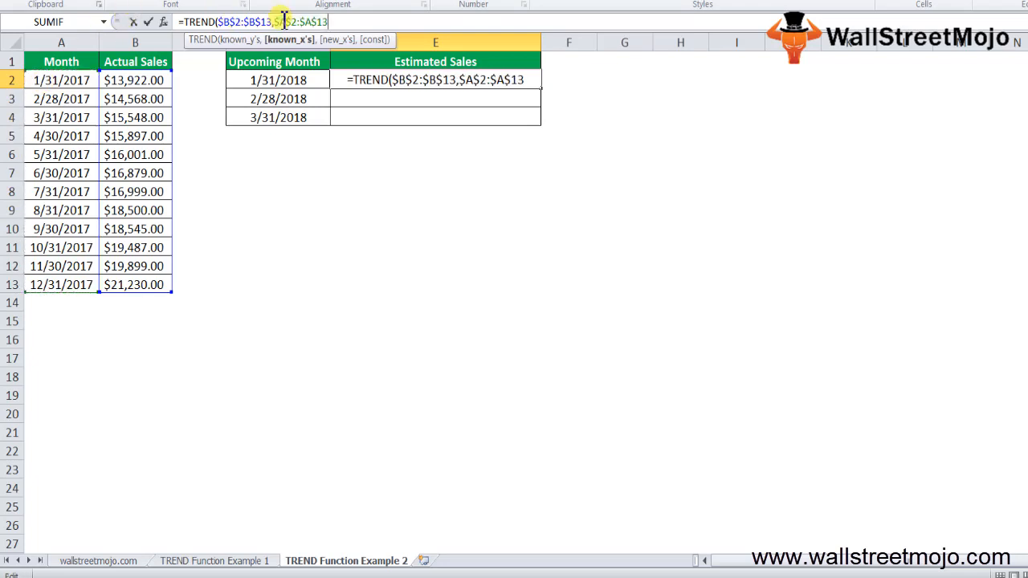
Step: Use the upcoming month in D2 as the new_x's argument and complete the TREND formula in E2
text(,)
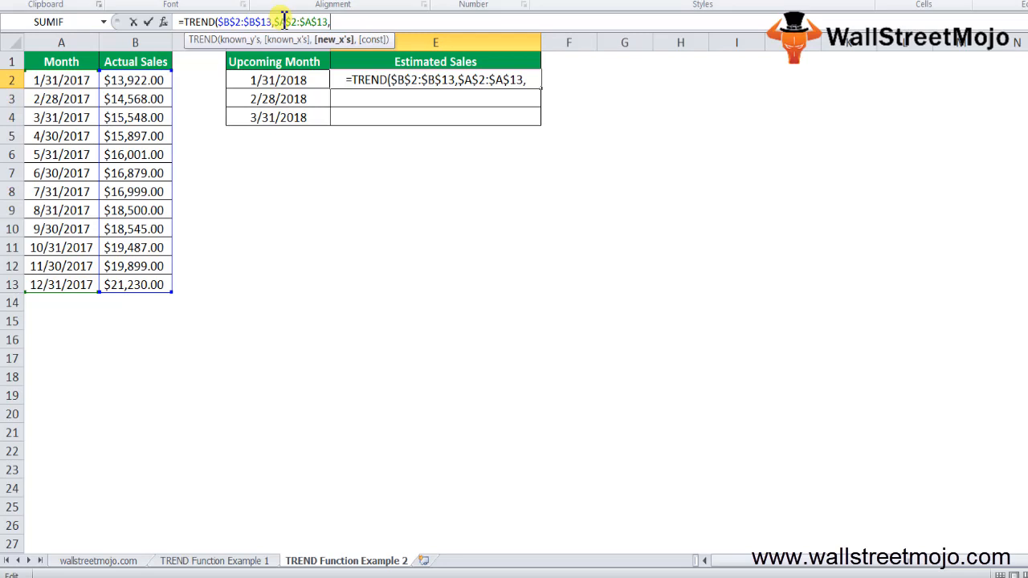
click(64, 76)
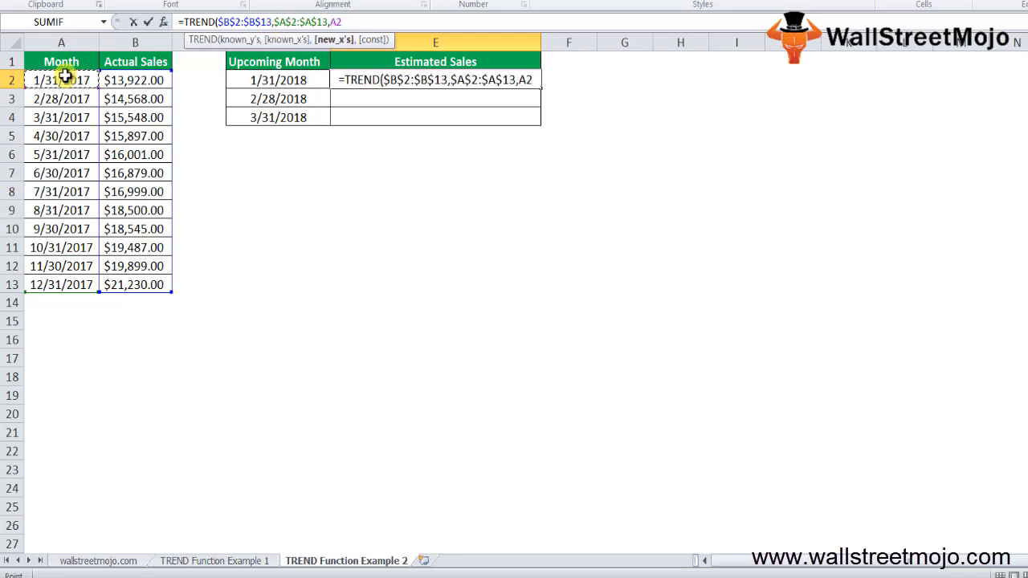
key(Right)
key(Right)
key(Right)
text())
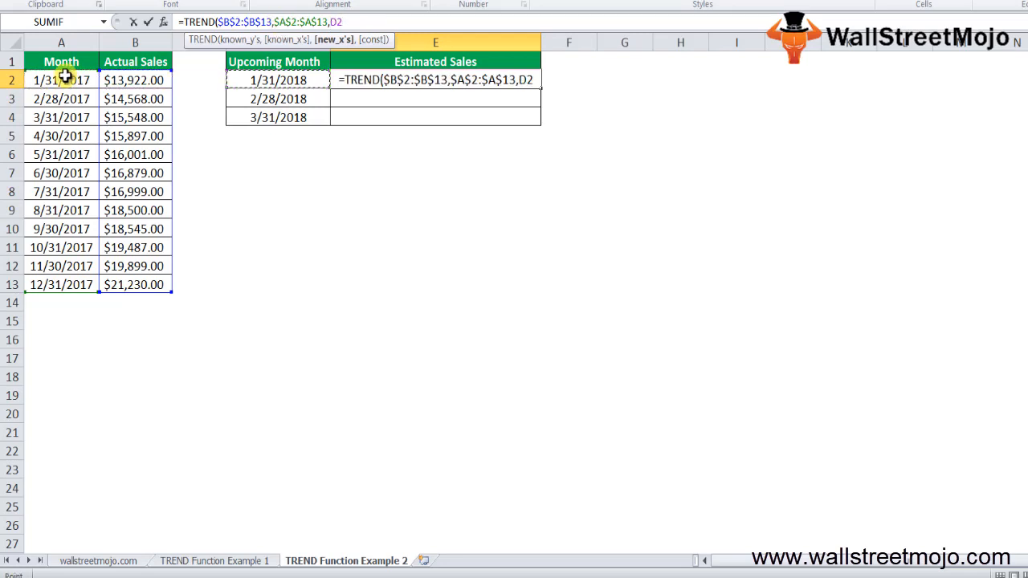
key(ctrl+Return)
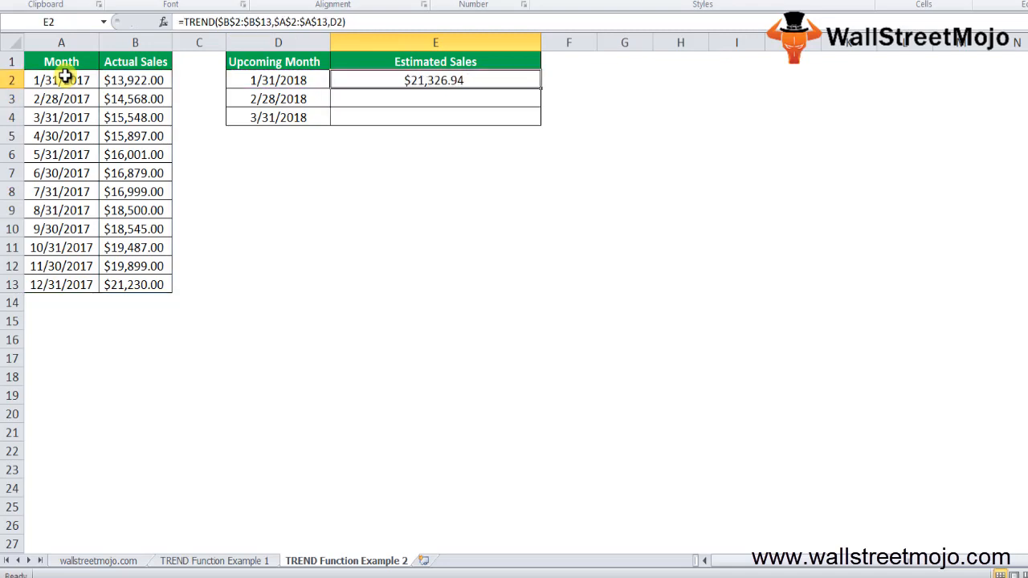
Step: Fill the Estimated Sales formula from E2 down to E4
key(shift+Down)
key(shift+Down)
key(ctrl+d)
key(shift+Up)
key(shift+Up)
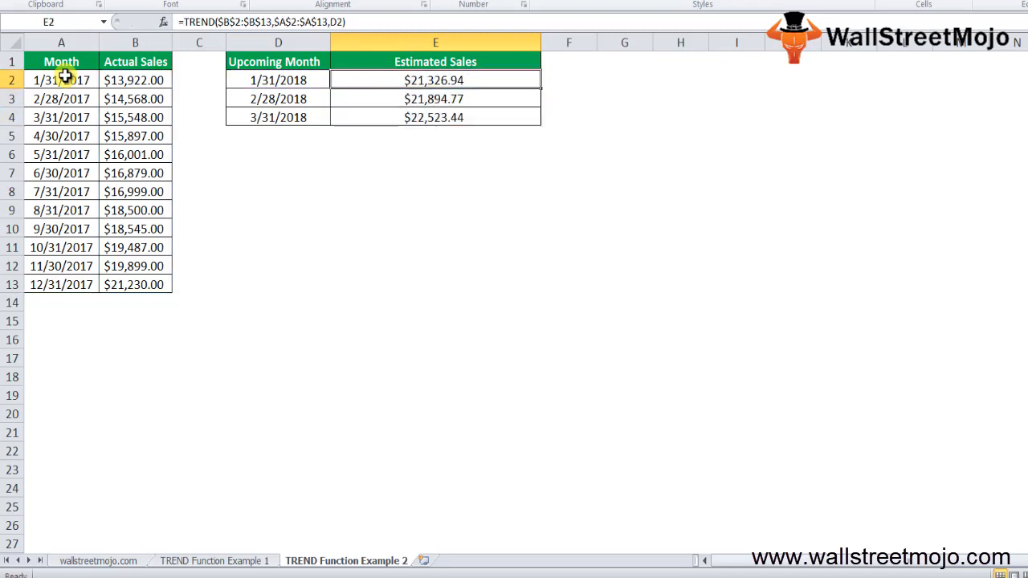
Step: Inspect the cell references of the TREND formulas in the Estimated Sales cells E2 to E4
key(F2)
key(Escape)
key(Down)
key(F2)
key(Return)
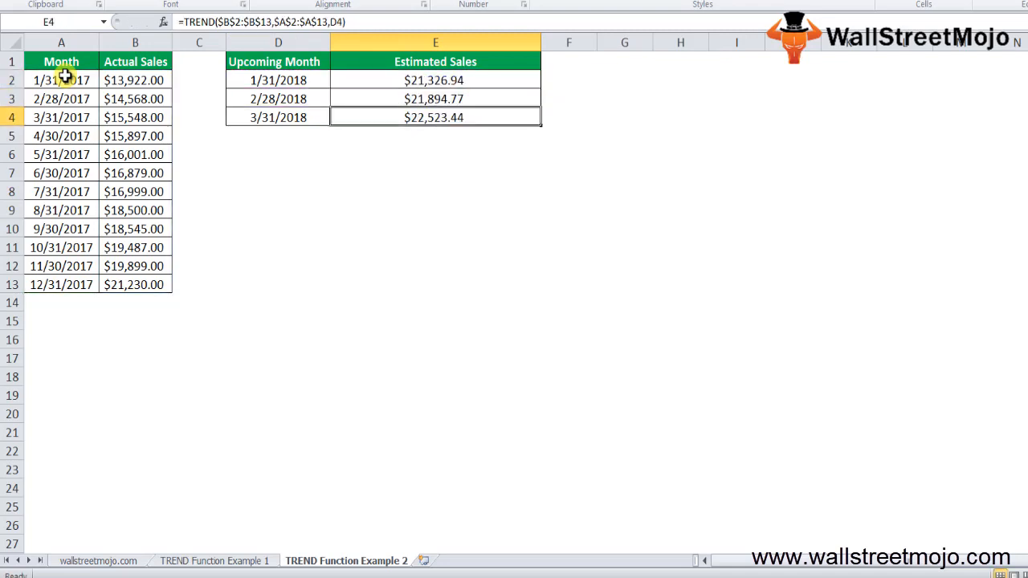
key(F2)
key(Return)
key(Up)
Step: Add the heading "Things to remember" in cell E31, in the empty area below the sales tables
key(Page_Down)
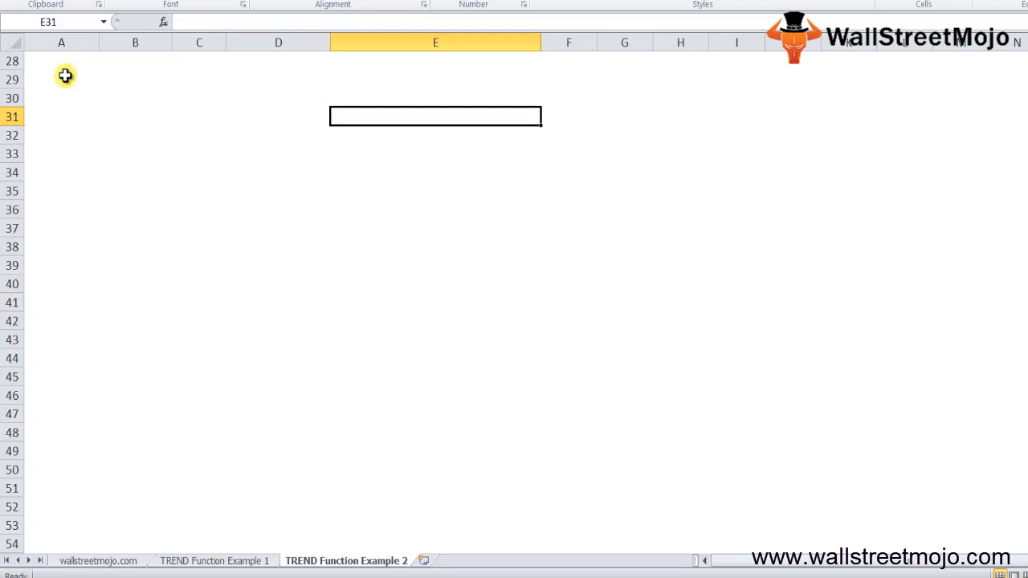
text(Thing)
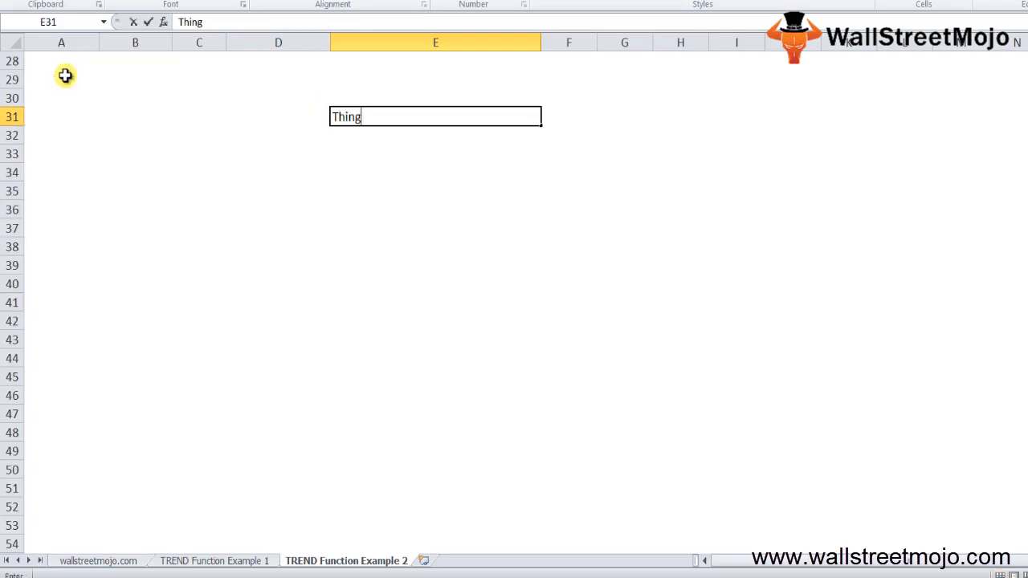
text(s to remener)
key(BackSpace)
key(BackSpace)
key(BackSpace)
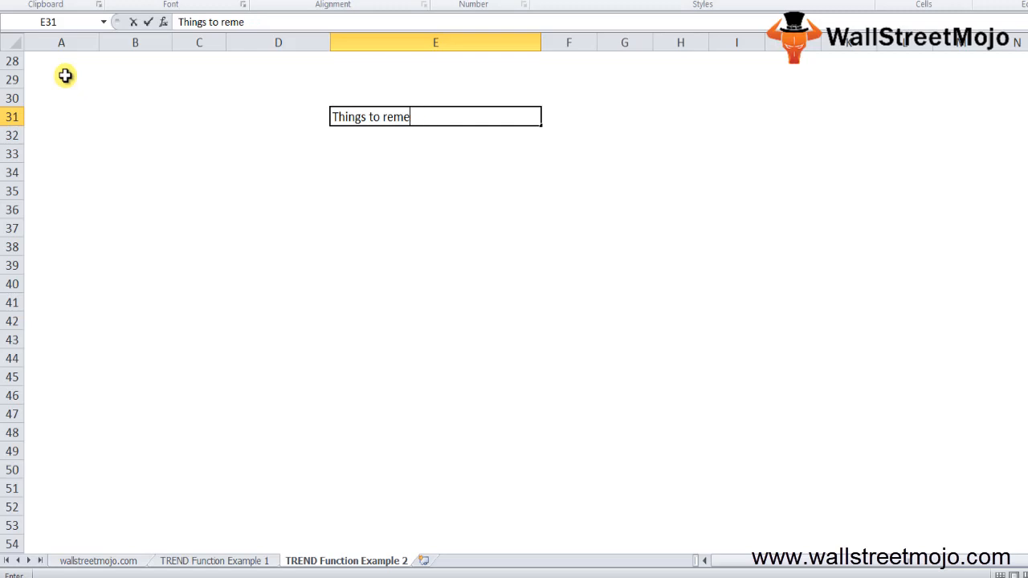
text(mber)
key(Return)
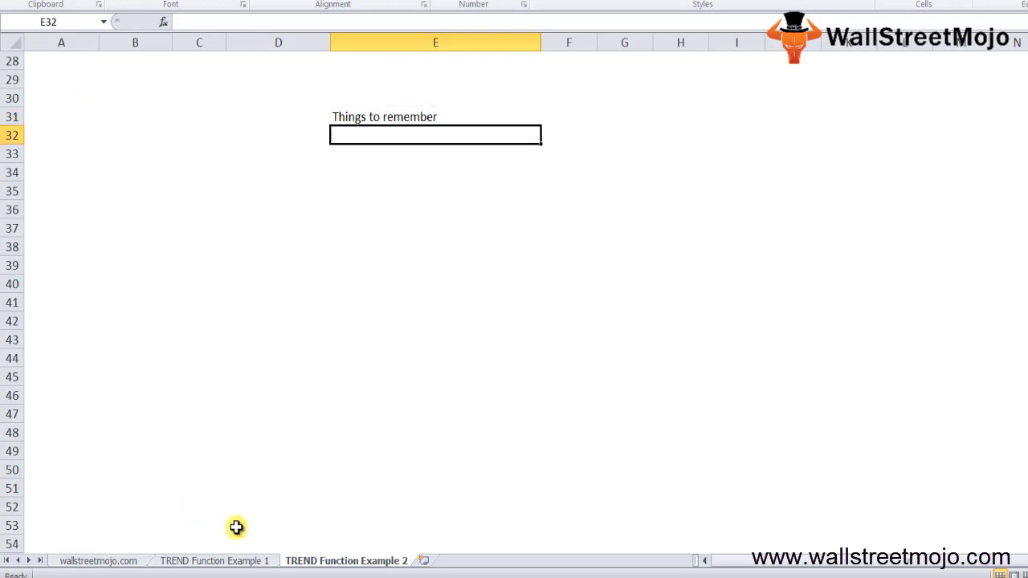
Step: Enter the first note, "1. historical", in cell E32 under the heading
text(1.)
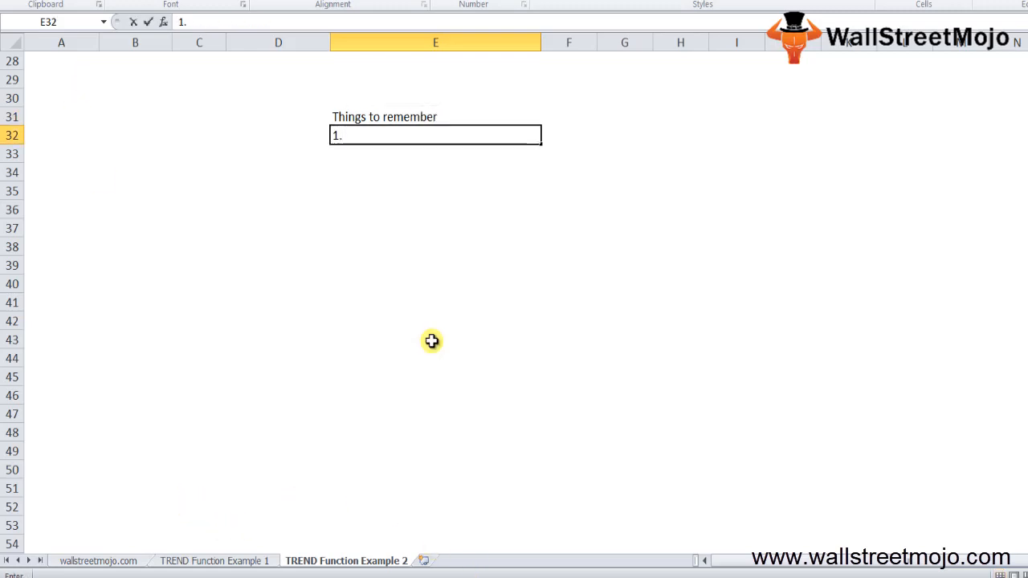
text( historical)
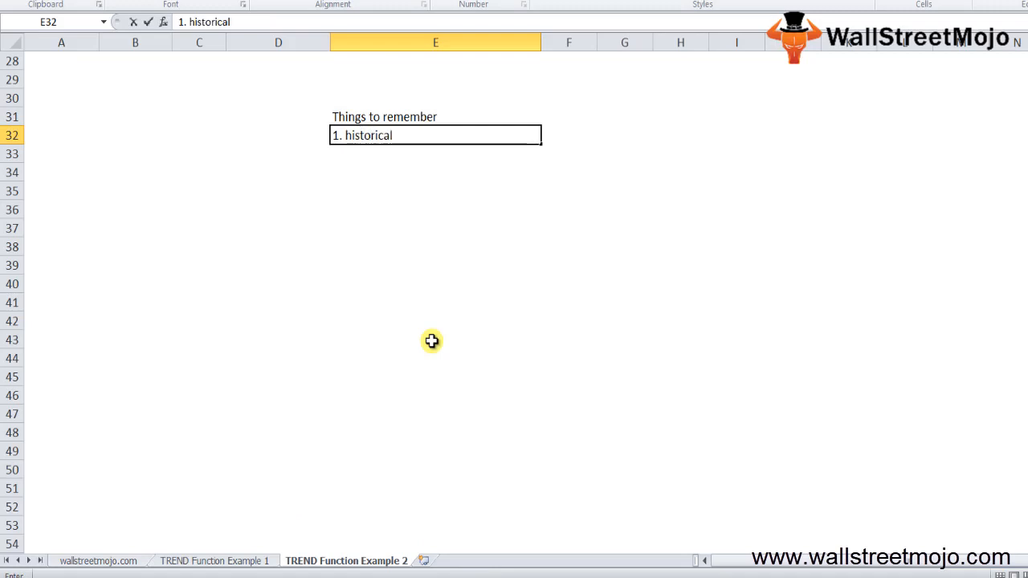
key(Return)
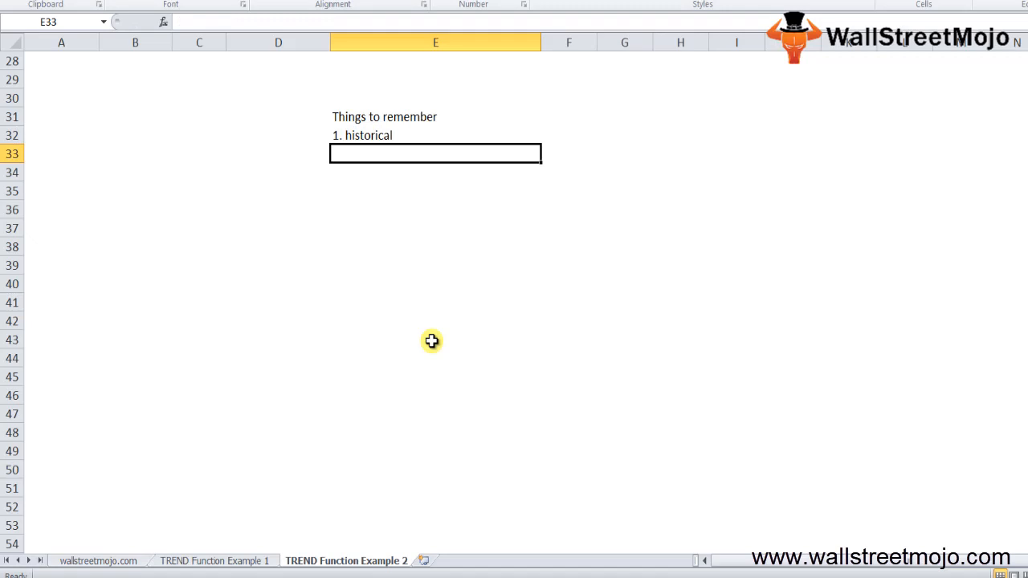
Step: Enter "Fit in linear curve" in cell E33 below the first note
text(Fir)
key(BackSpace)
text(t  in liner)
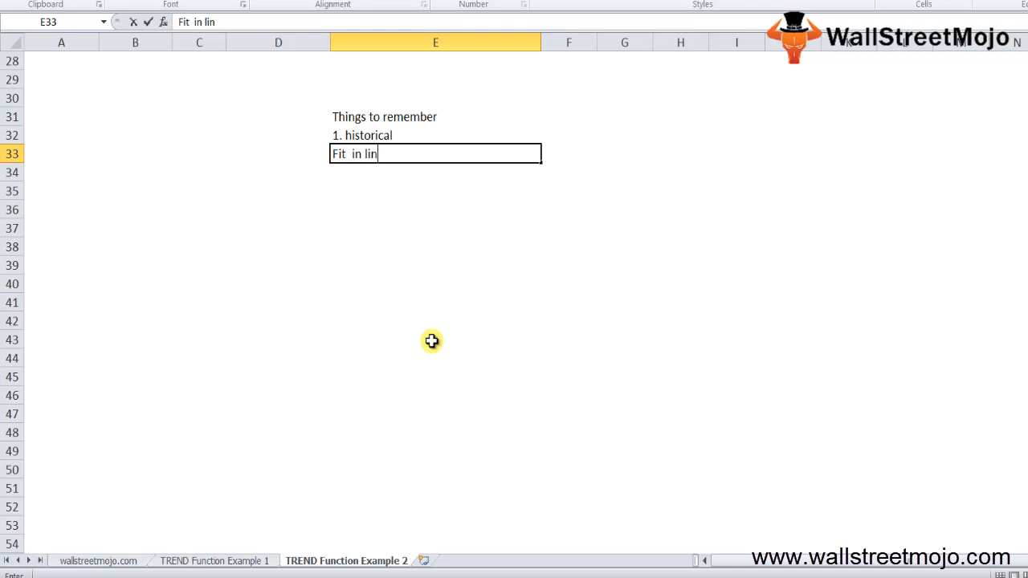
key(BackSpace)
text(ar cureve)
key(BackSpace)
key(BackSpace)
key(BackSpace)
key(BackSpace)
text(ve)
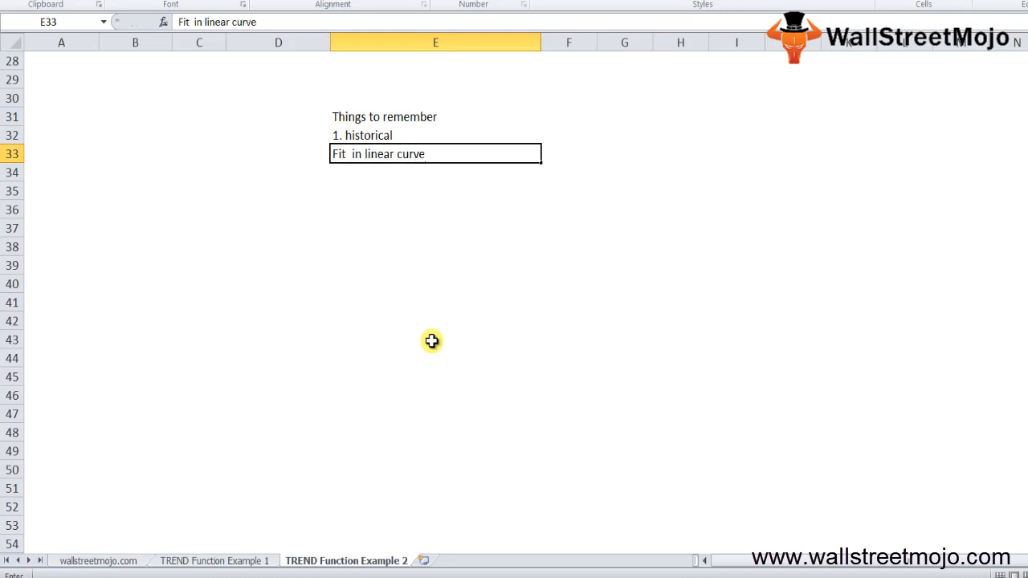
key(Return)
Step: Write the linear equation "y= m*x+c" as text in cell E34
text(y)
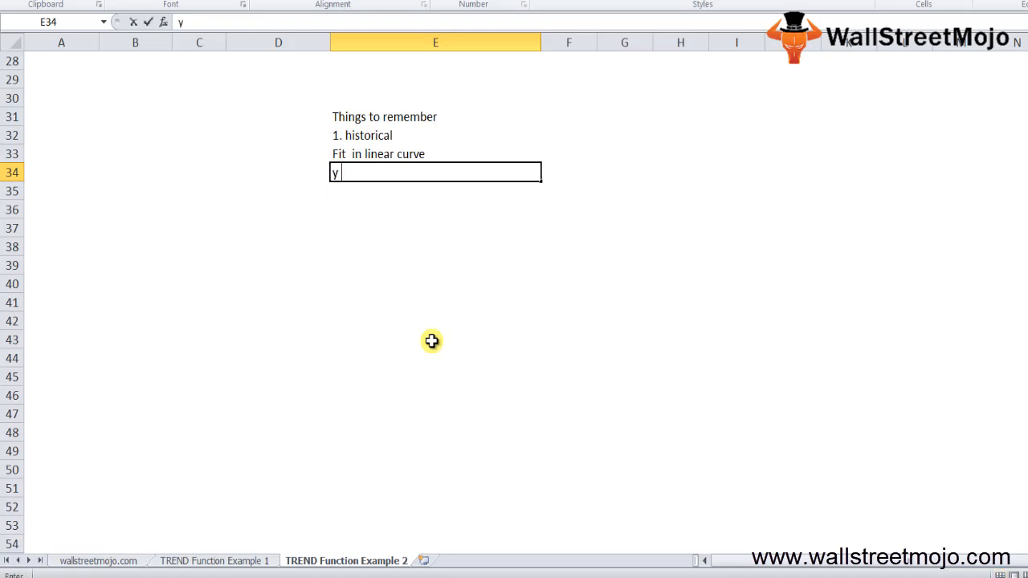
text(= m*x+c)
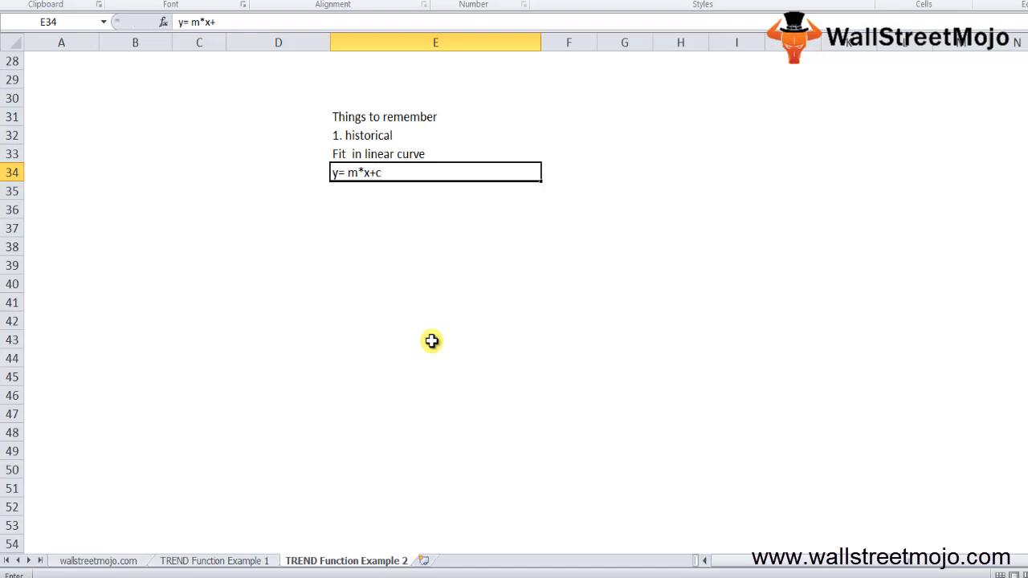
key(Return)
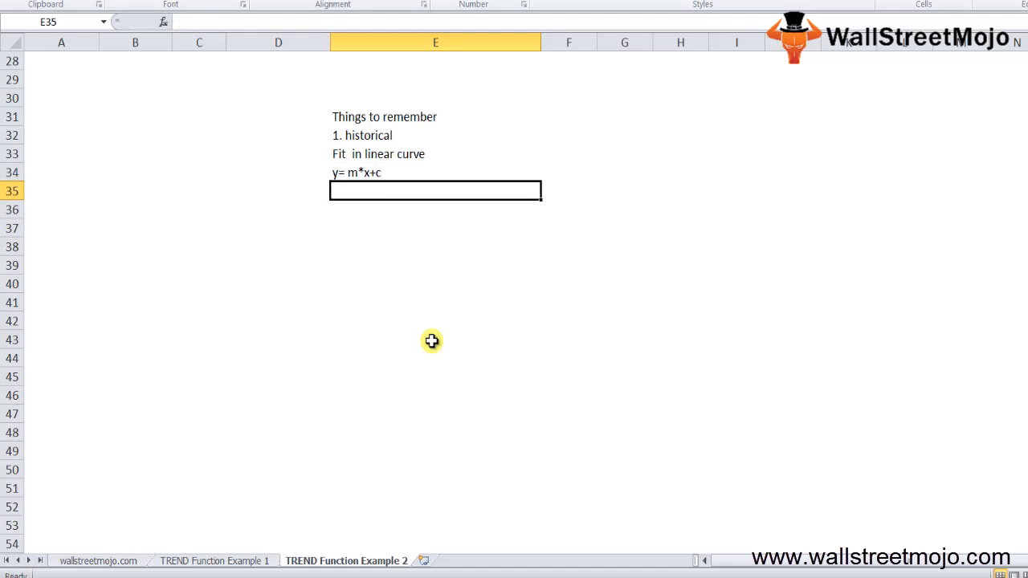
Step: Leave E35 blank and enter the second note, "2. #value" in E36 with "True or false" in E37
key(Return)
text(2. )
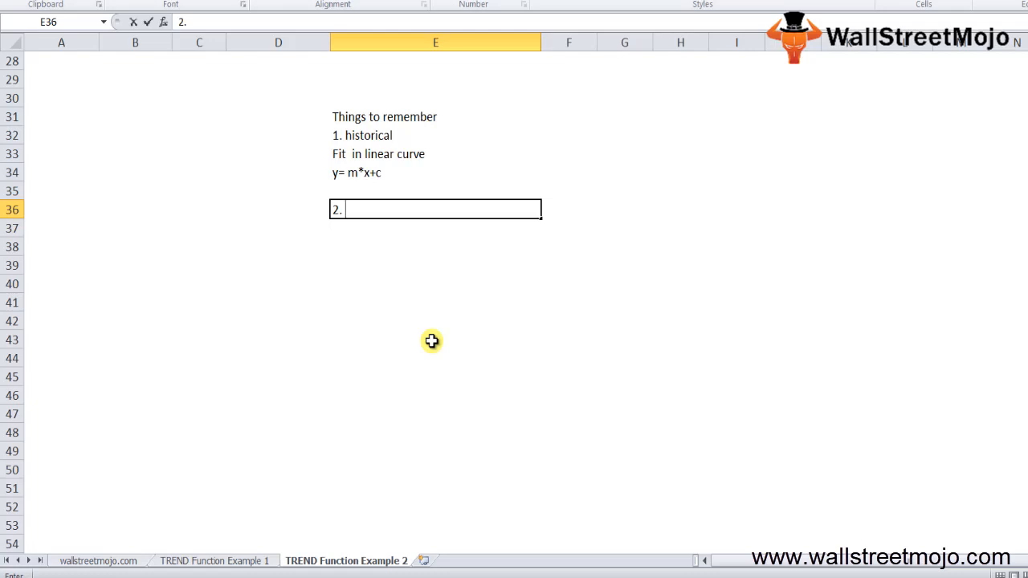
text(#value)
key(Return)
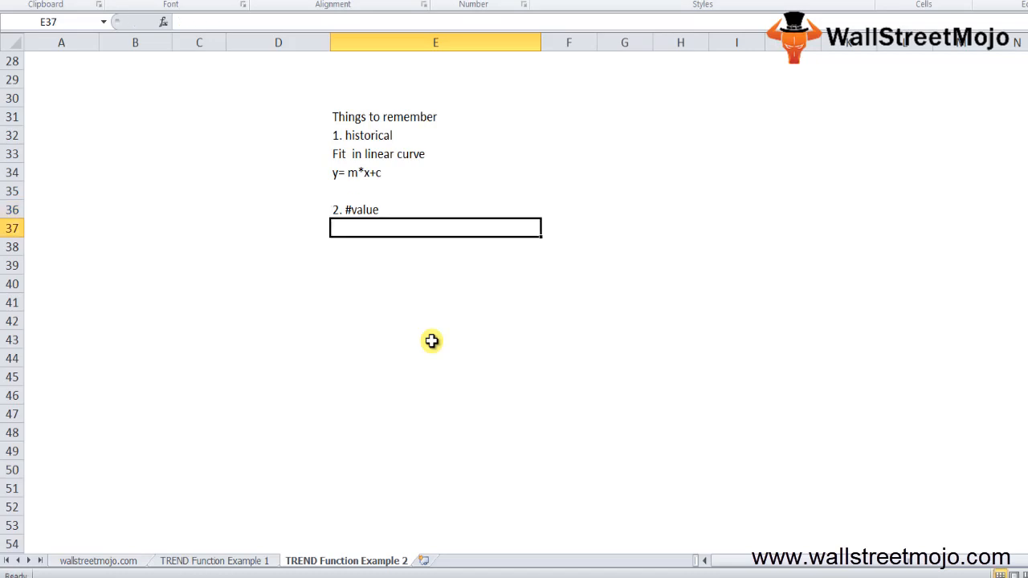
text(True or false)
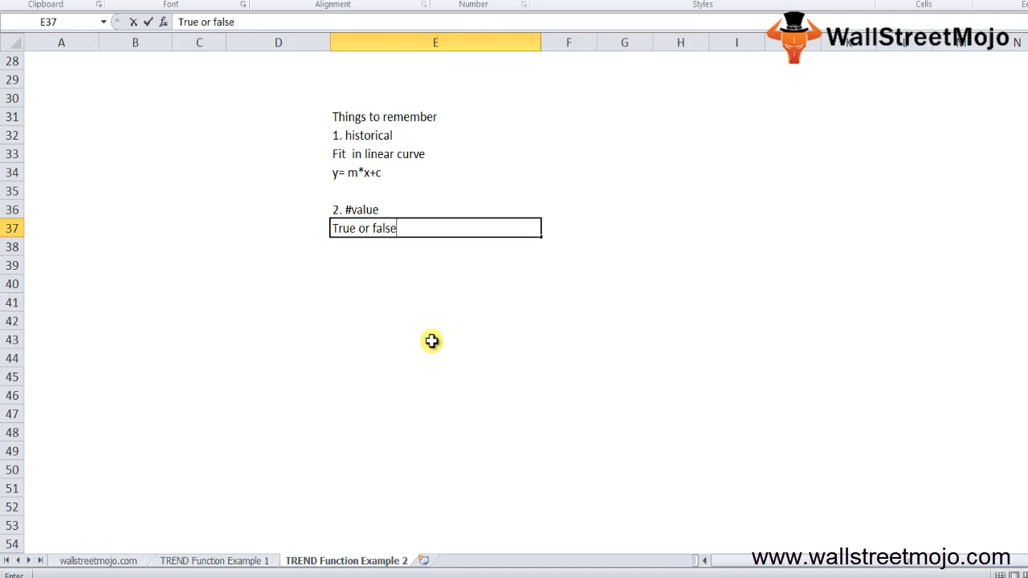
key(Return)
Step: Enter the third note, "3. REF" in E38 with "value of x and Y are of diff len" in E39
text(3. )
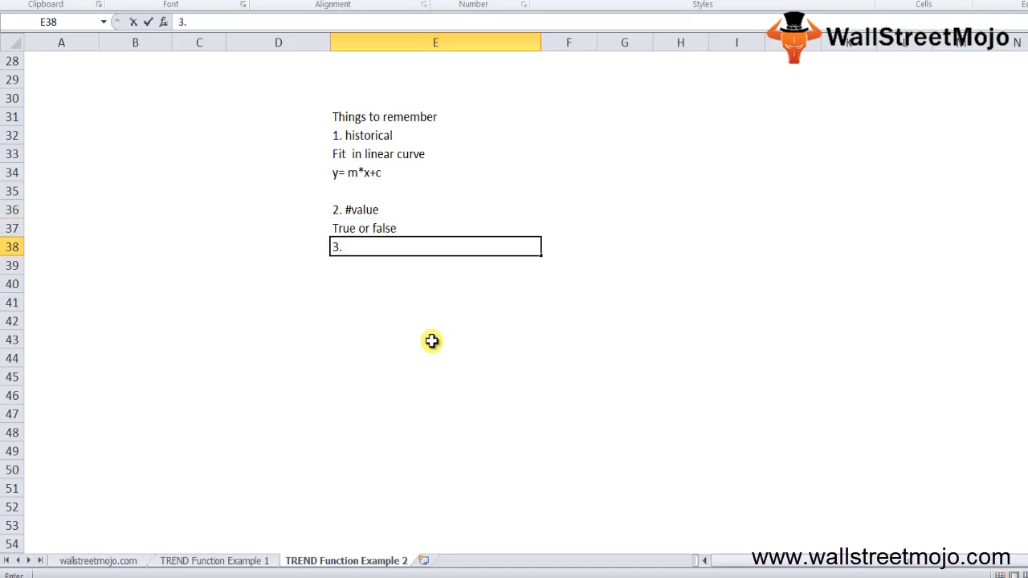
text(REF)
key(Return)
text(value)
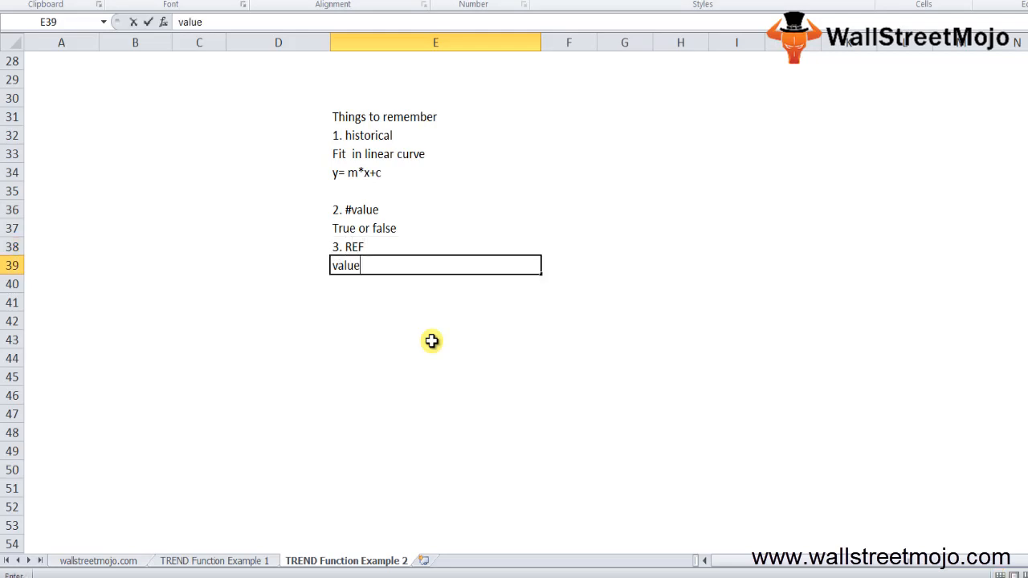
text( of x and Y are of diff )
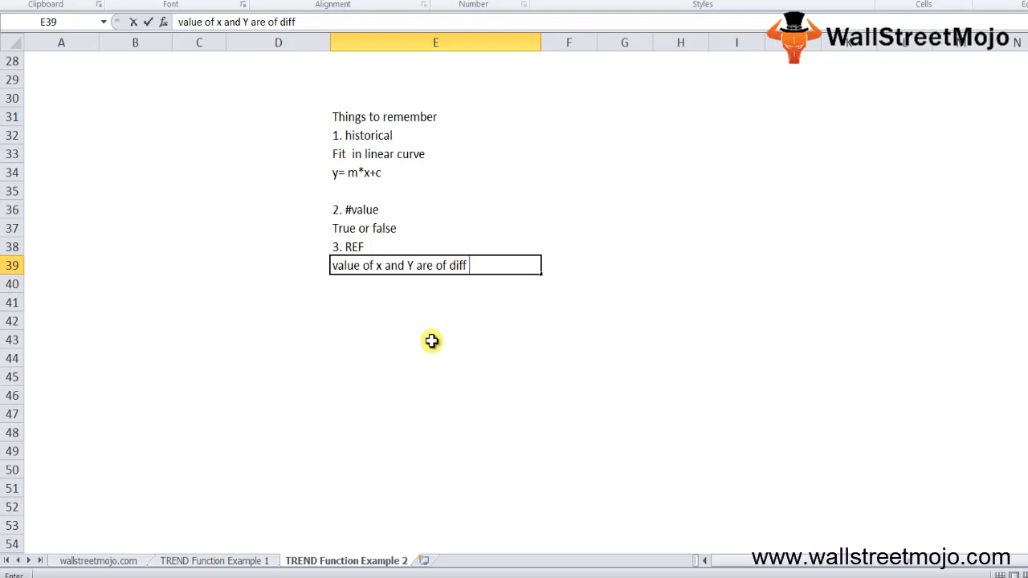
text(lenght)
key(BackSpace)
key(BackSpace)
key(BackSpace)
key(Return)
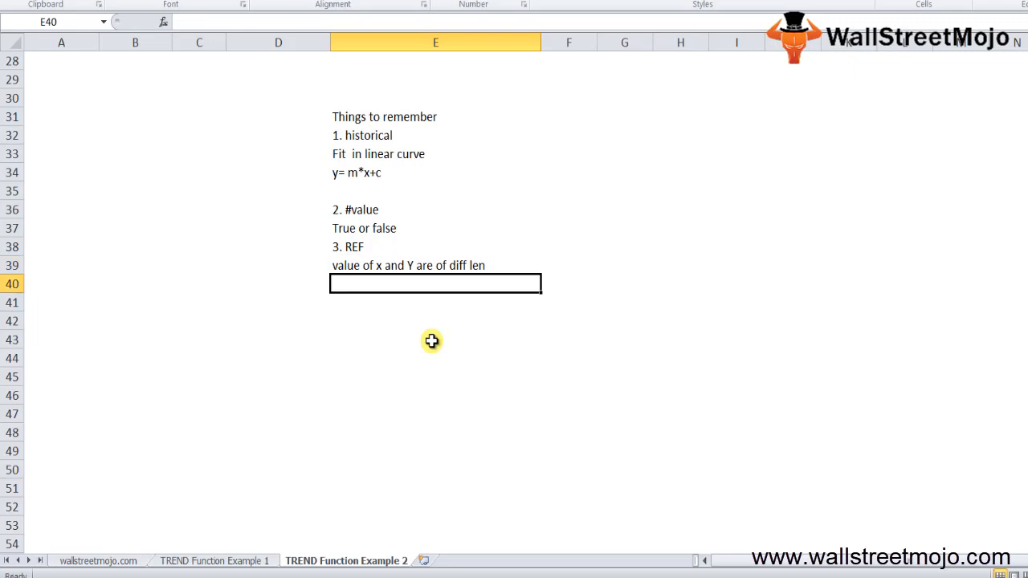
key(Return)
key(Return)
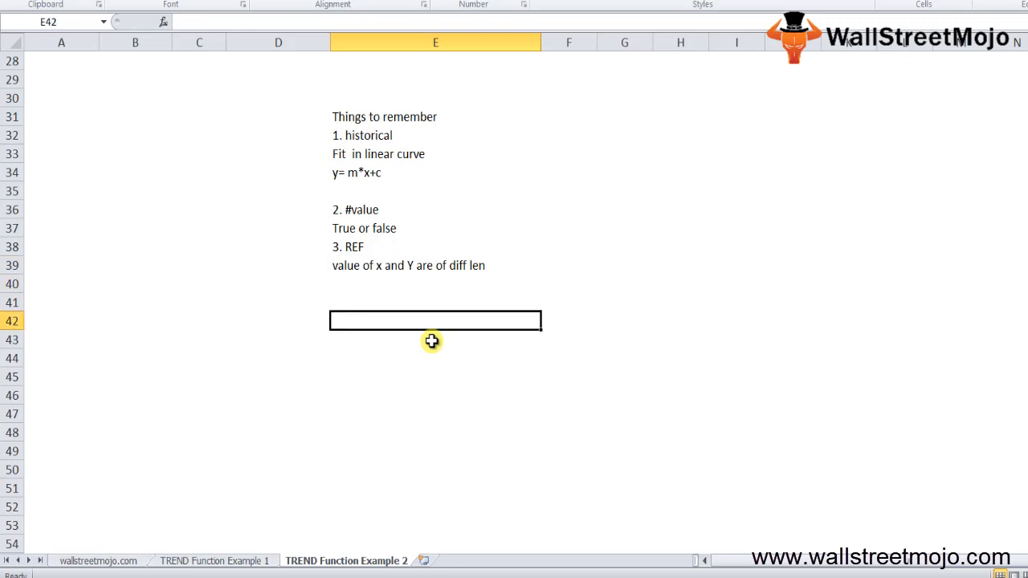